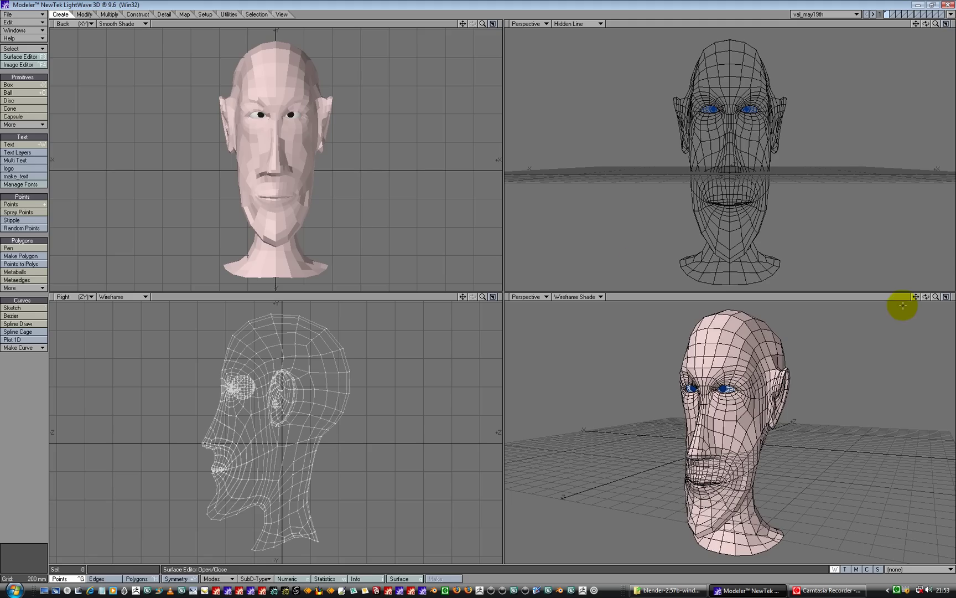
Orbit the head view, then open and dismiss the File menu without choosing anything.
mouse_move(926, 298)
mouse_down()
mouse_move(471, 284)
mouse_move(924, 292)
mouse_up()
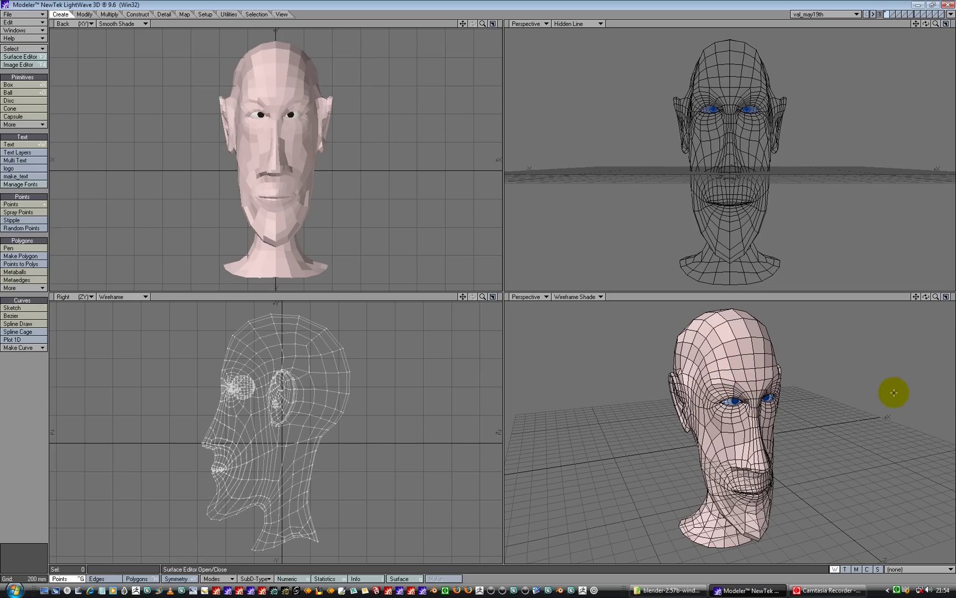
click(9, 100)
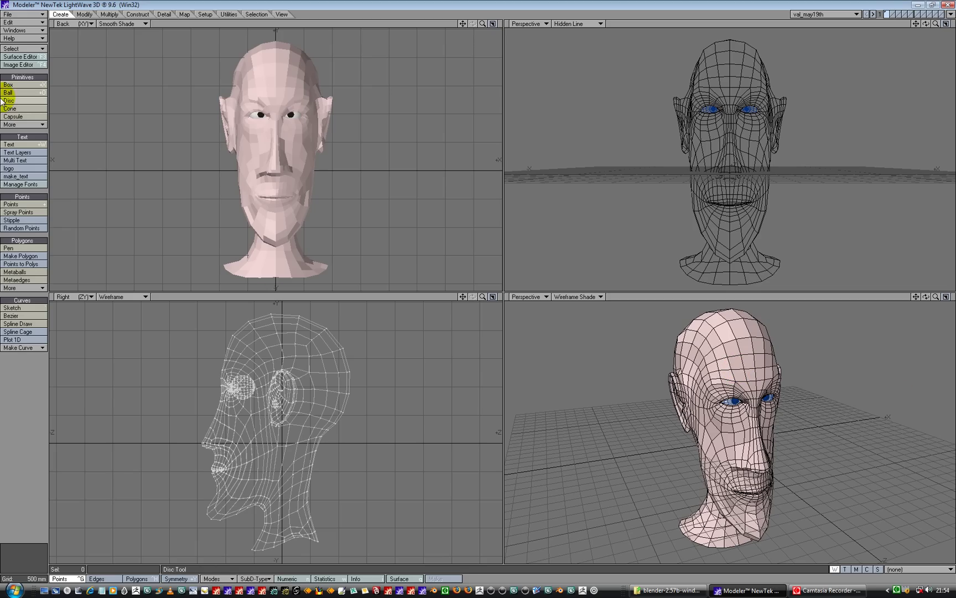
click(20, 14)
mouse_move(24, 119)
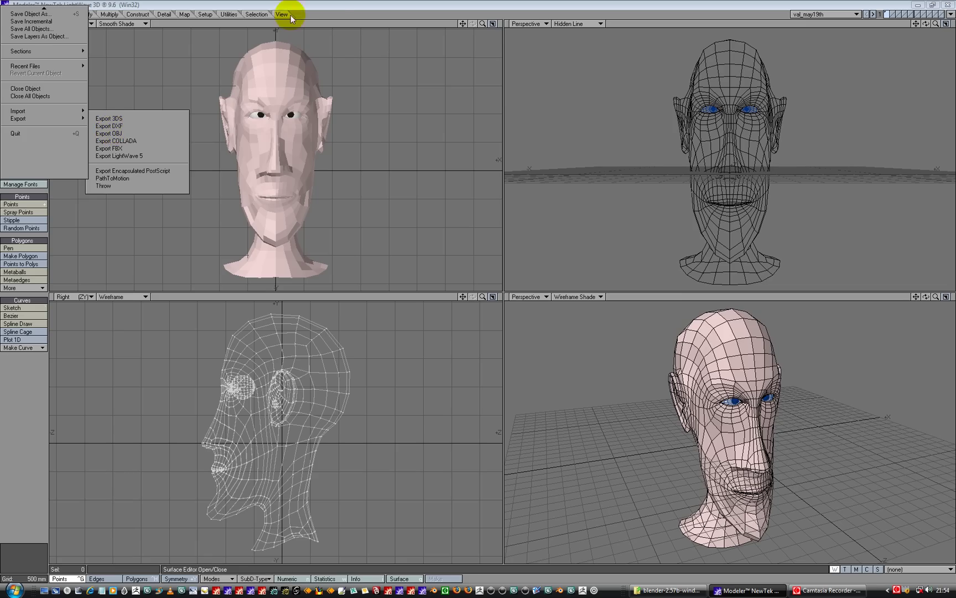
click(331, 7)
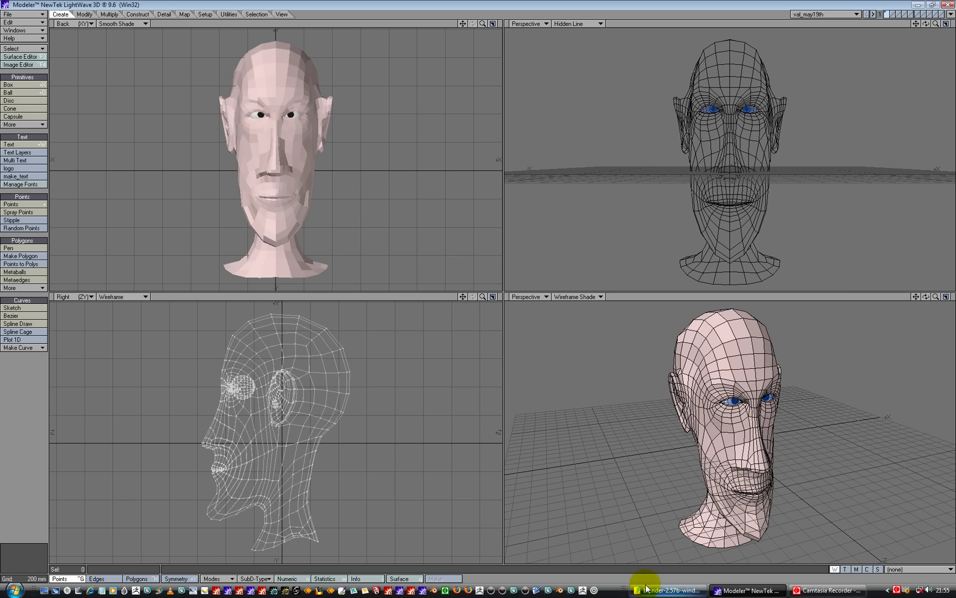
Restore the blender-2.57b-windows32 folder window and launch the Blender application from it.
click(659, 589)
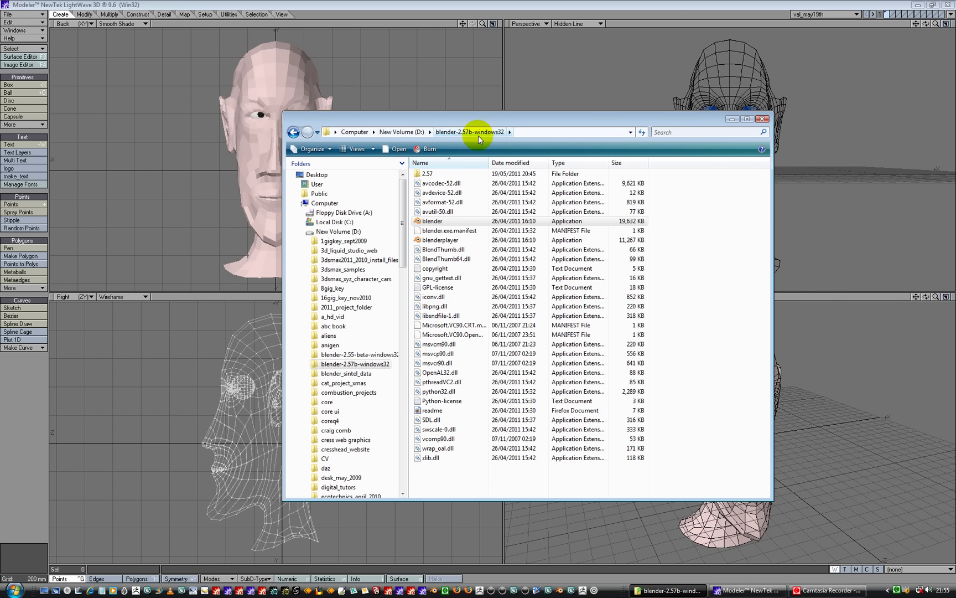
drag(462, 124, 448, 94)
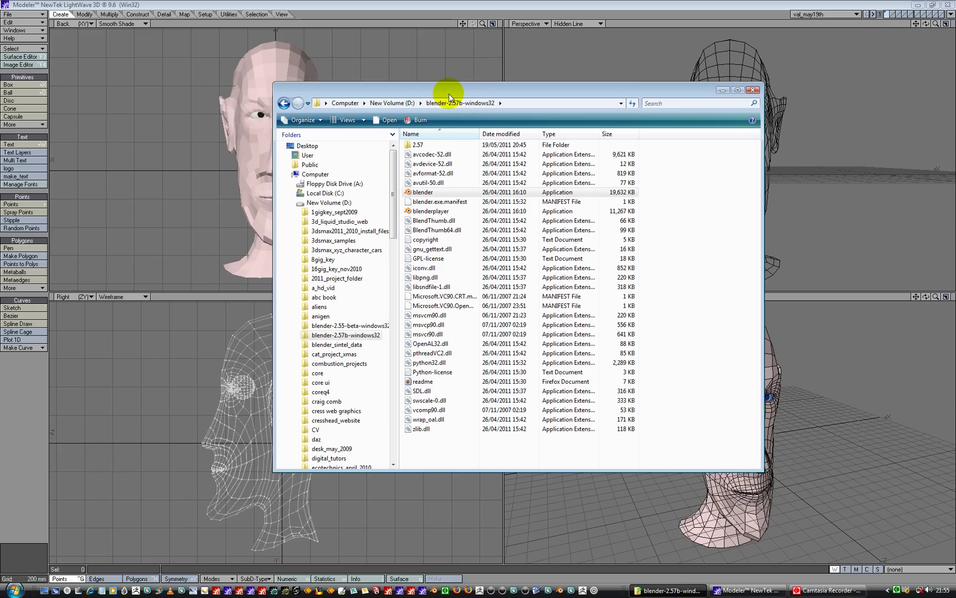
click(692, 211)
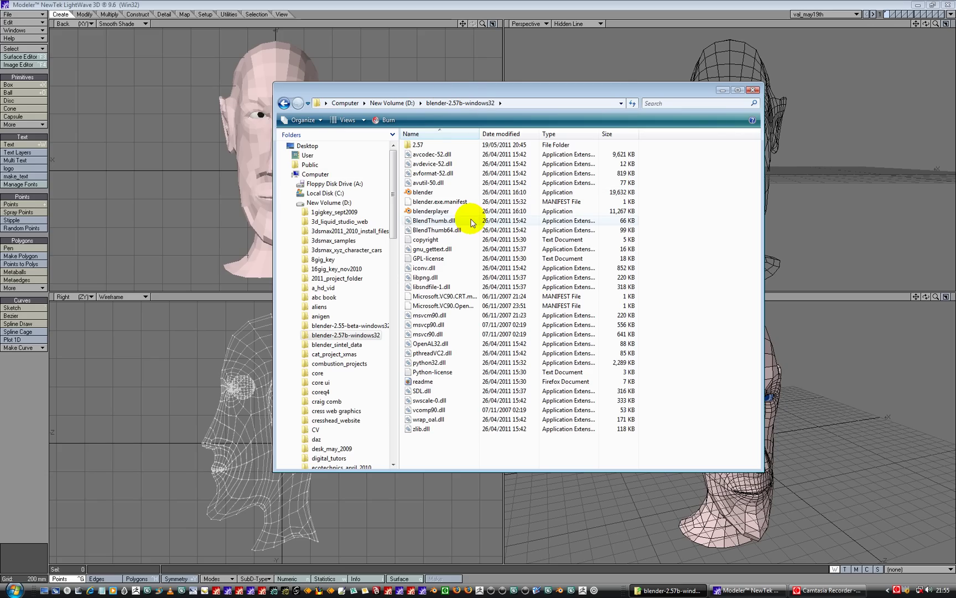
double_click(426, 194)
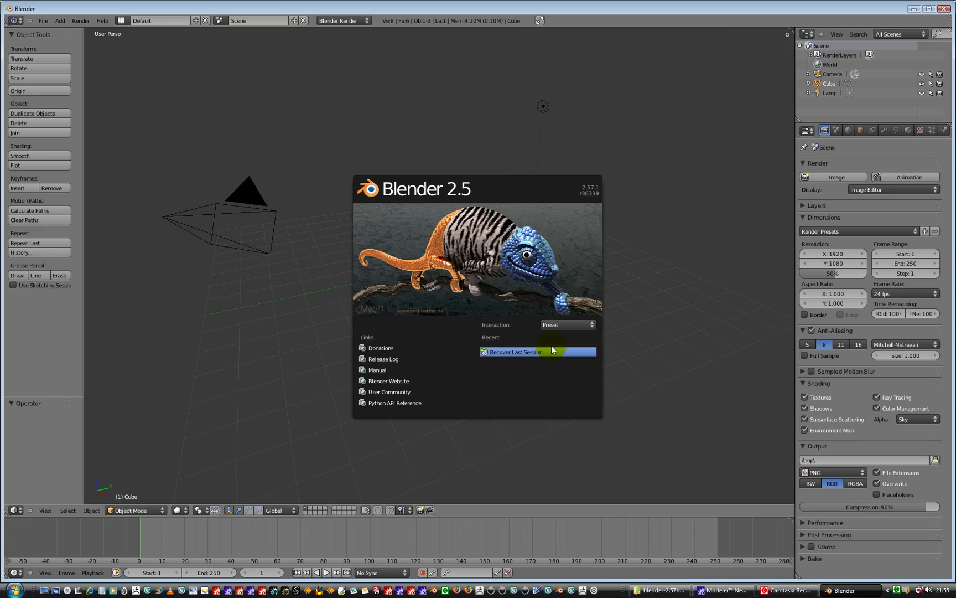
Choose the Maya interaction preset on the splash screen and save it as default in User Preferences.
click(555, 325)
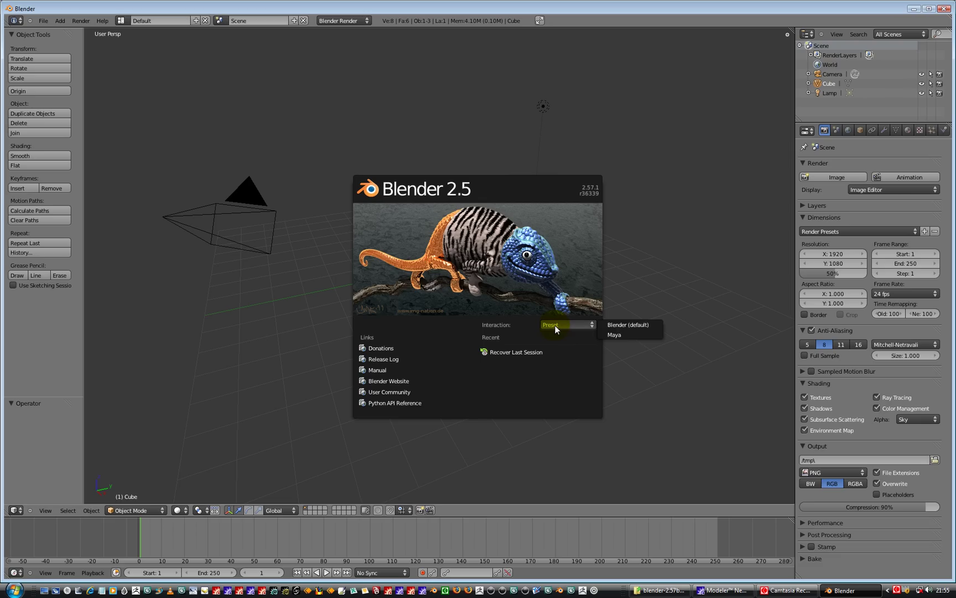
click(624, 338)
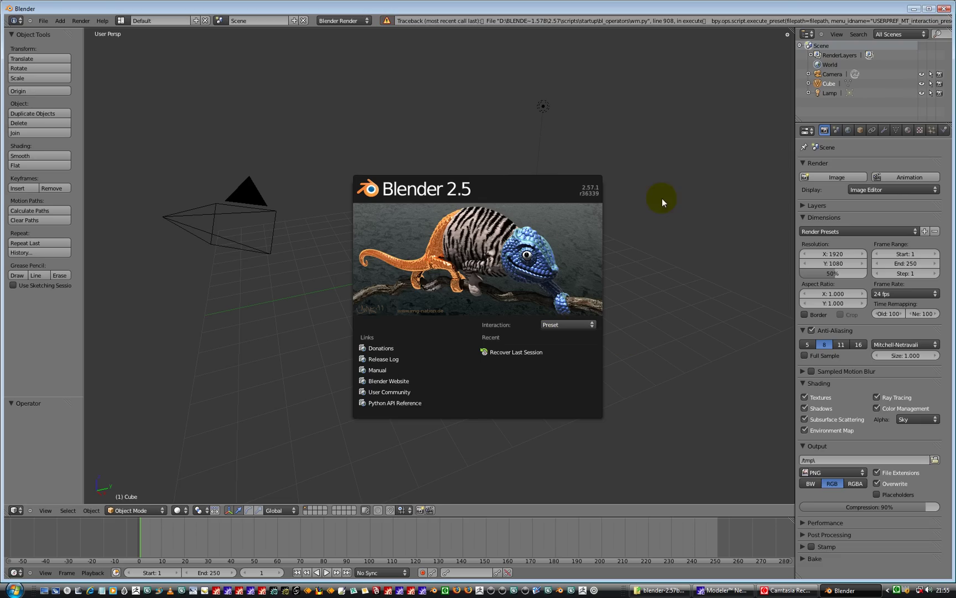
click(662, 198)
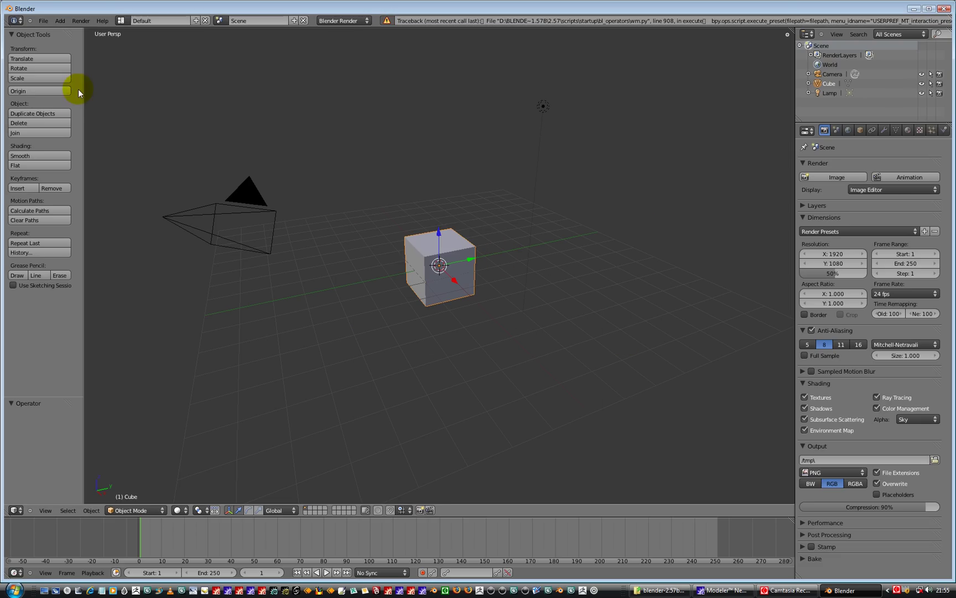
click(44, 21)
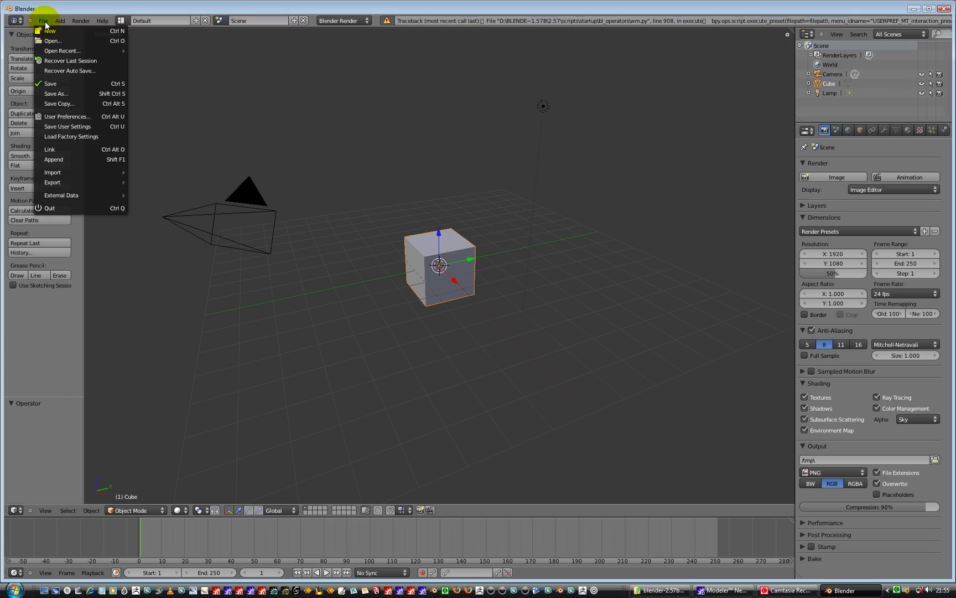
click(62, 119)
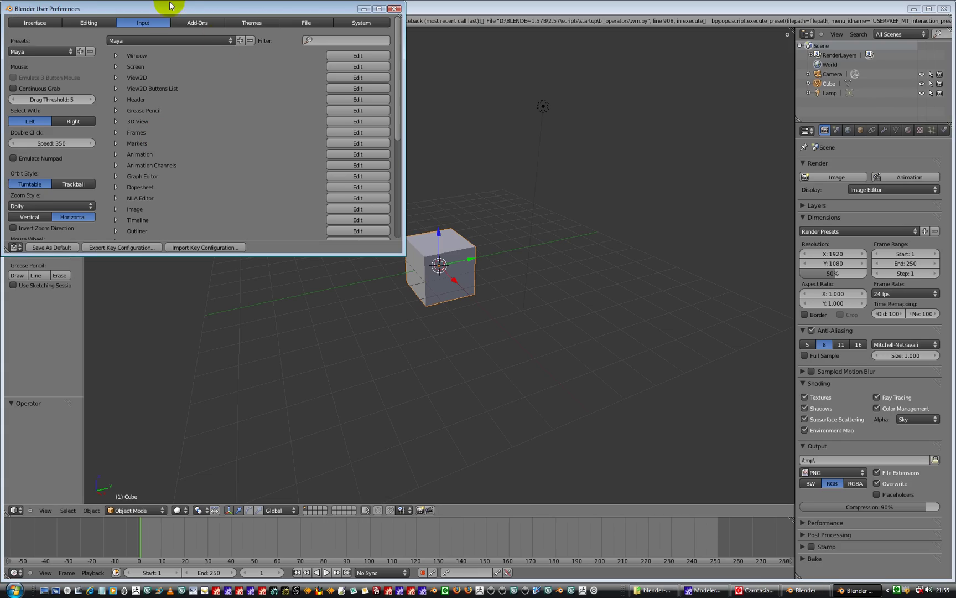
drag(180, 12, 424, 135)
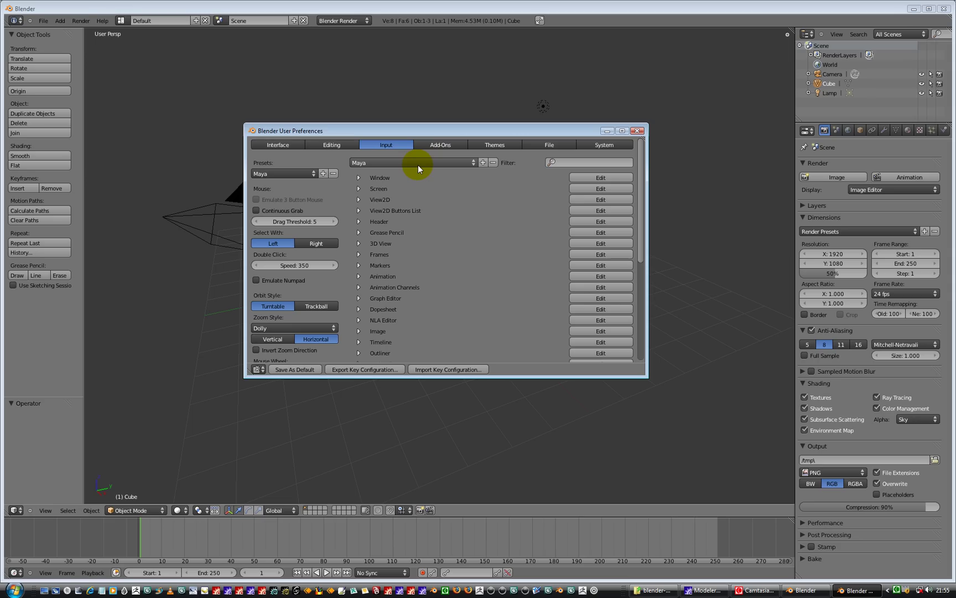
click(294, 369)
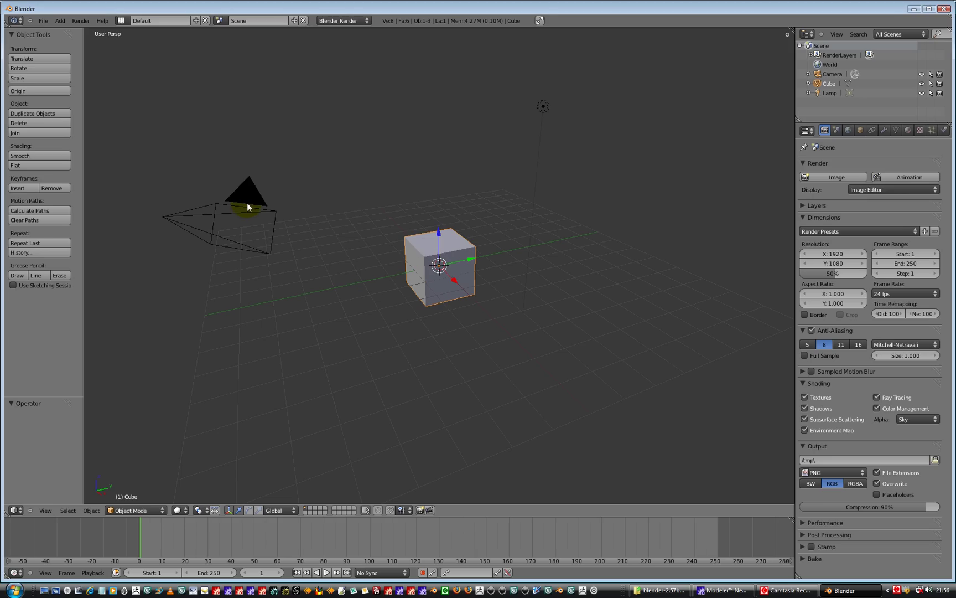
Select the default cube and delete it with X, confirming the prompt.
right_click(251, 212)
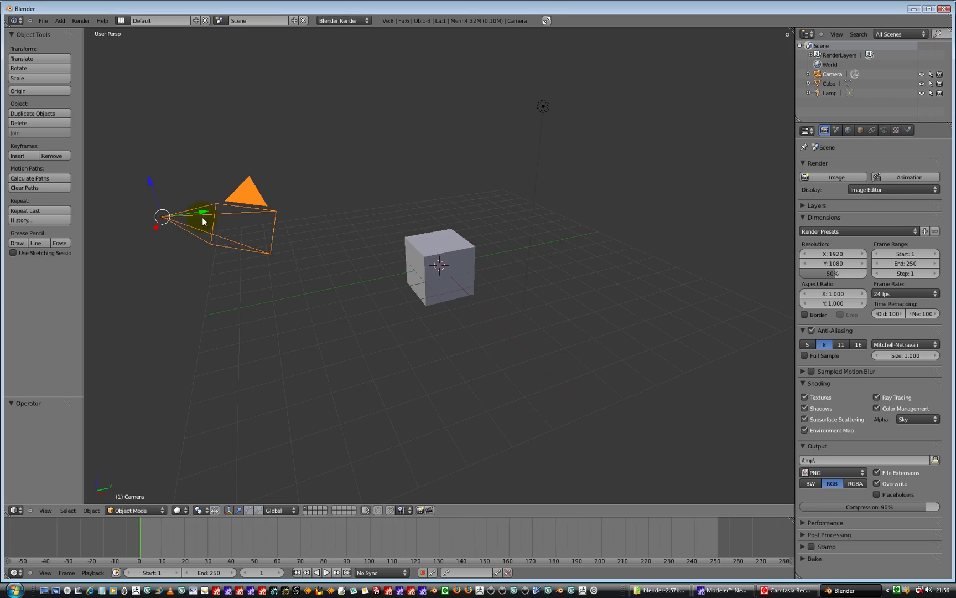
right_click(423, 244)
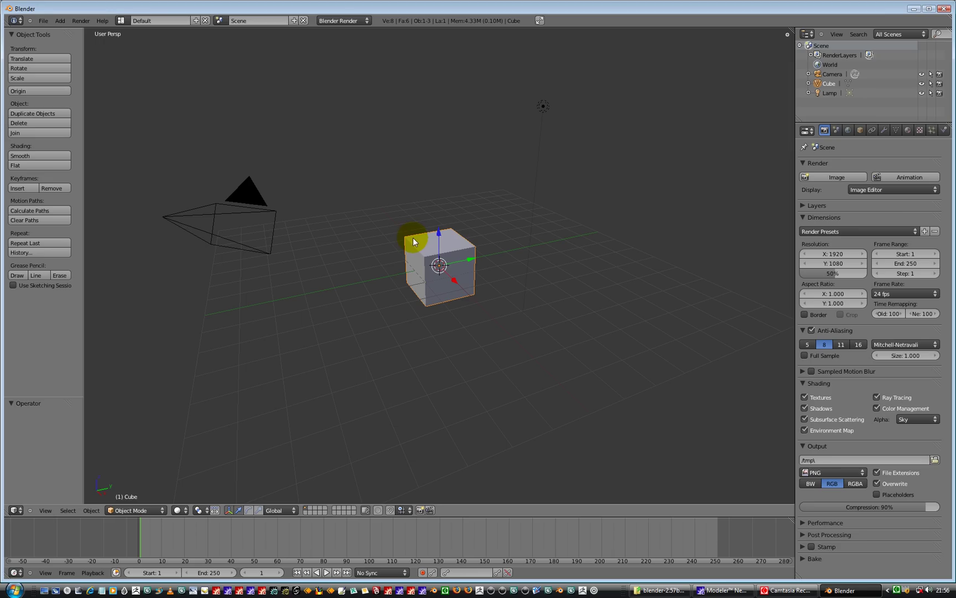
key(x)
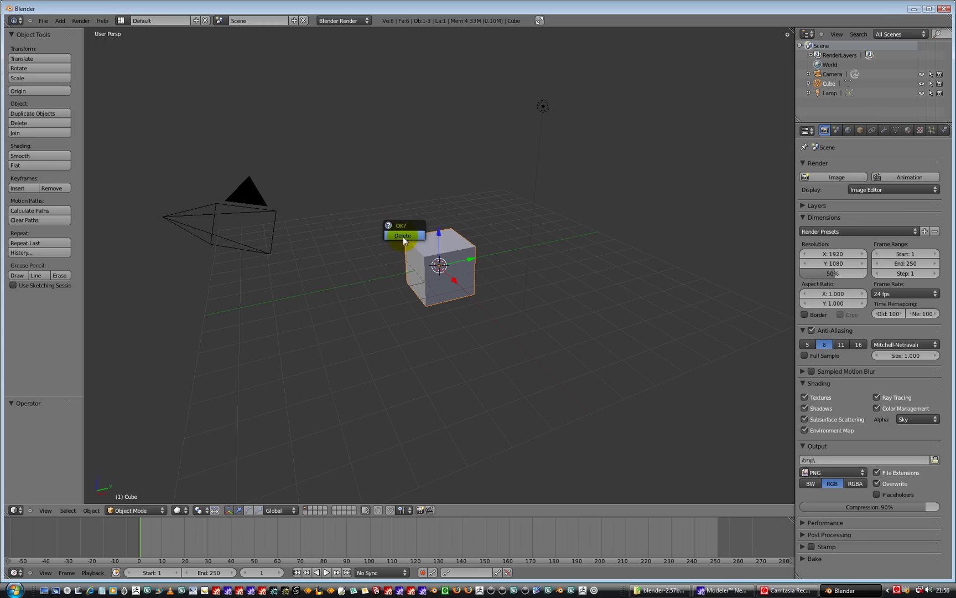
click(404, 234)
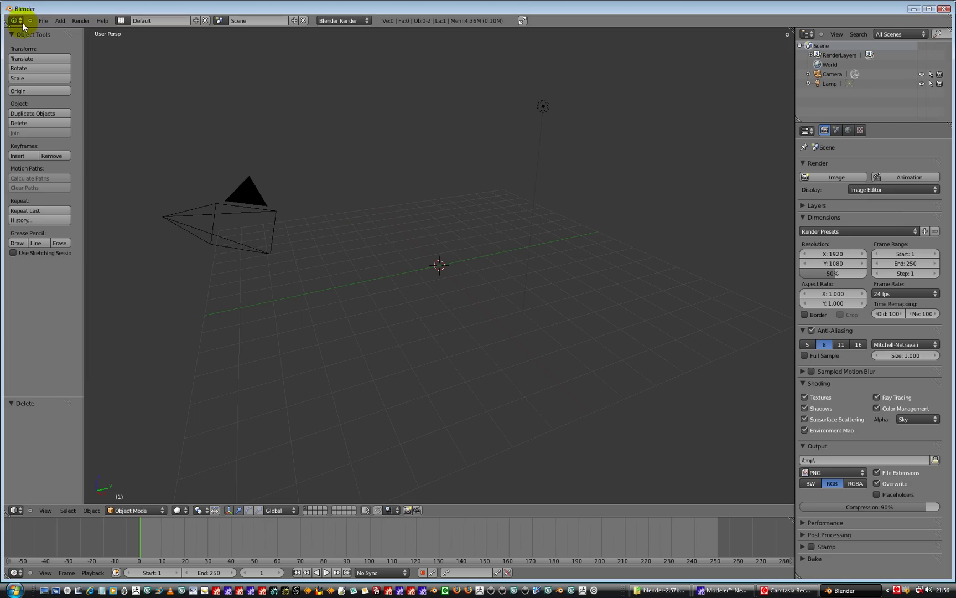
Import val_may19th.obj from D:\VR\objects as a Wavefront OBJ.
click(42, 22)
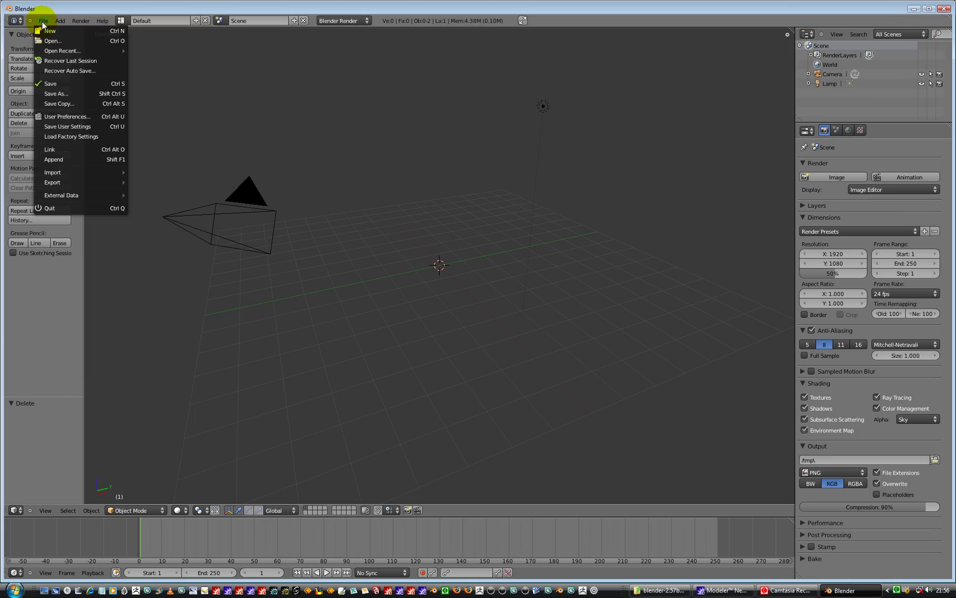
mouse_move(99, 176)
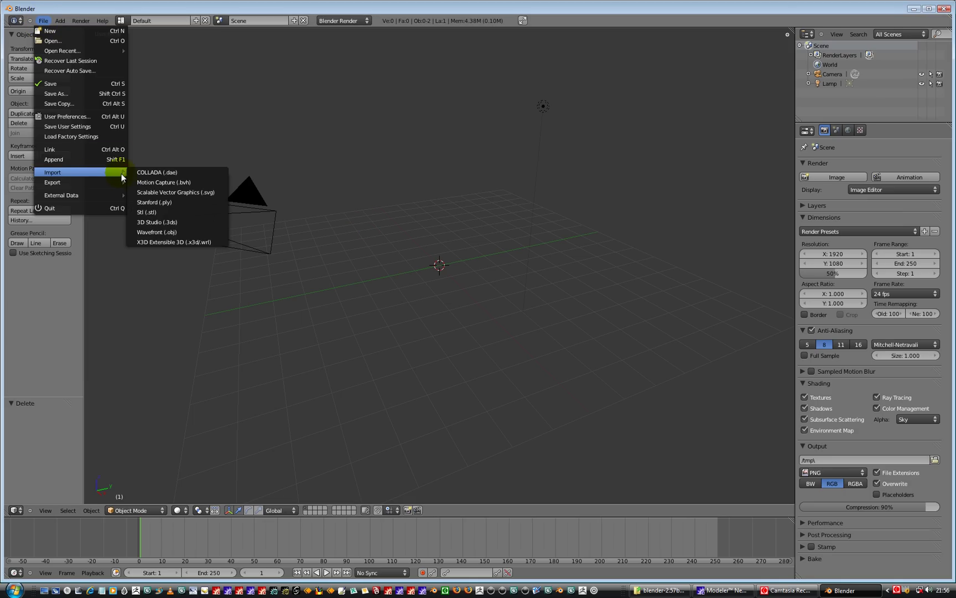
click(163, 231)
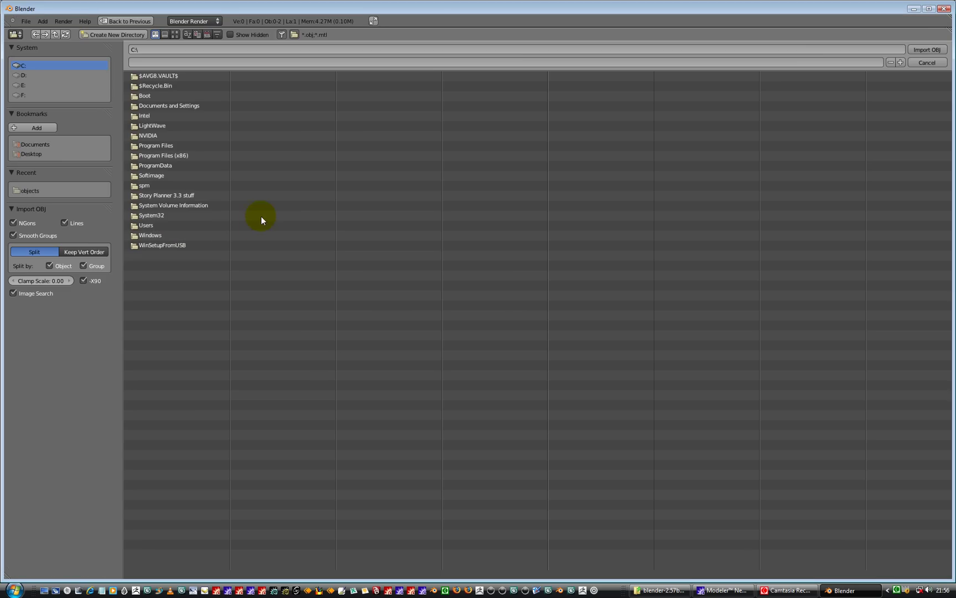
click(19, 75)
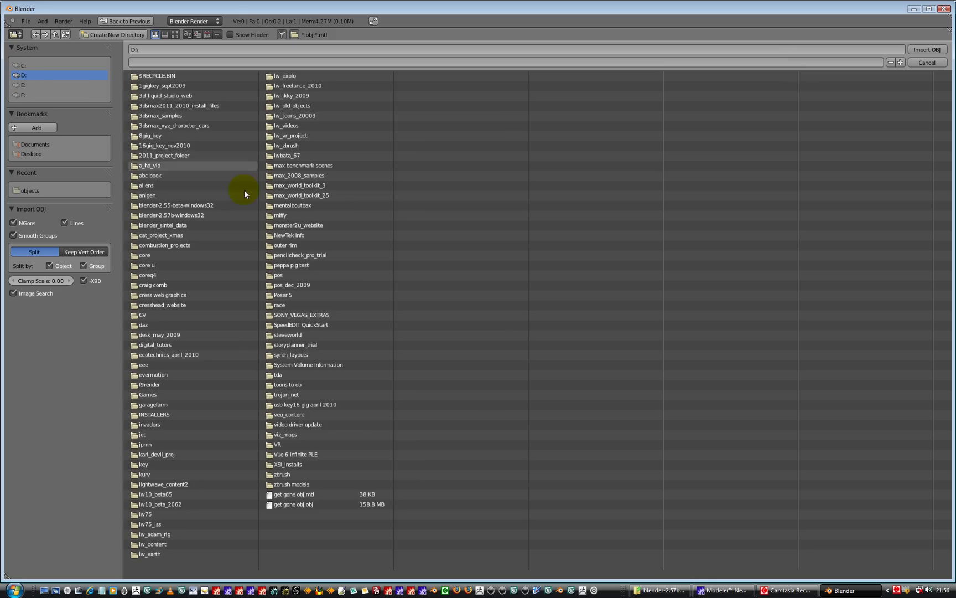
click(269, 445)
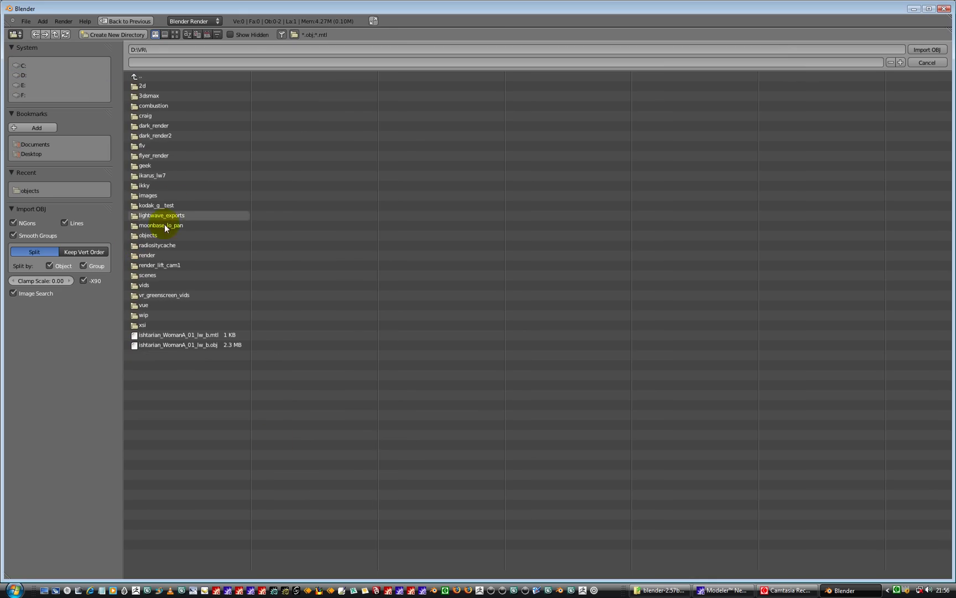
click(135, 237)
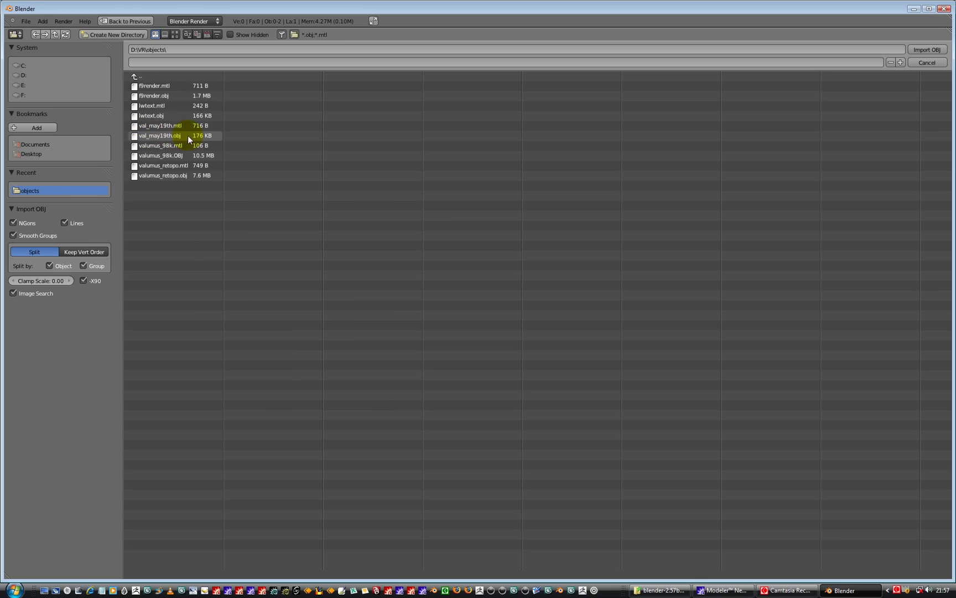
click(155, 138)
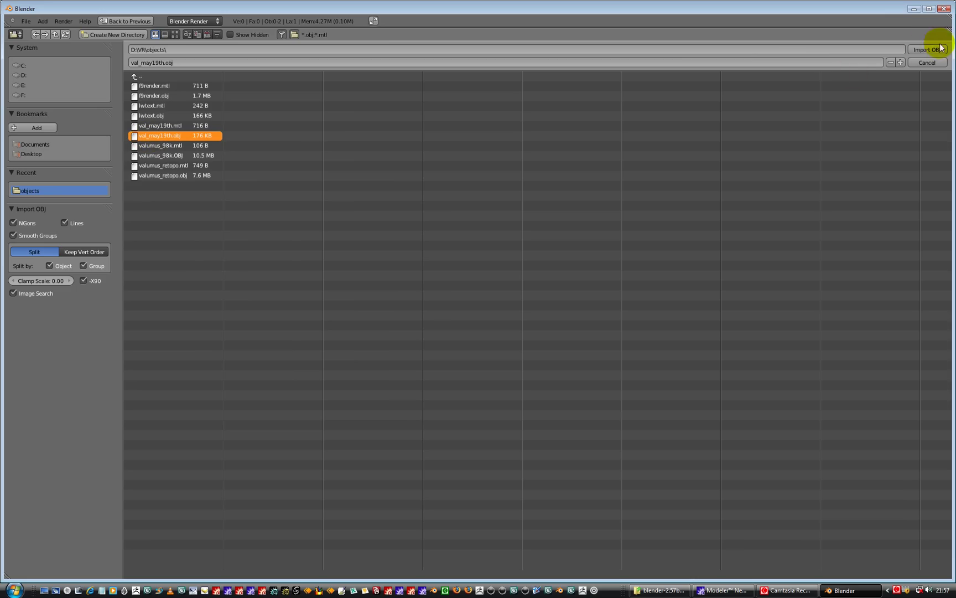
click(922, 49)
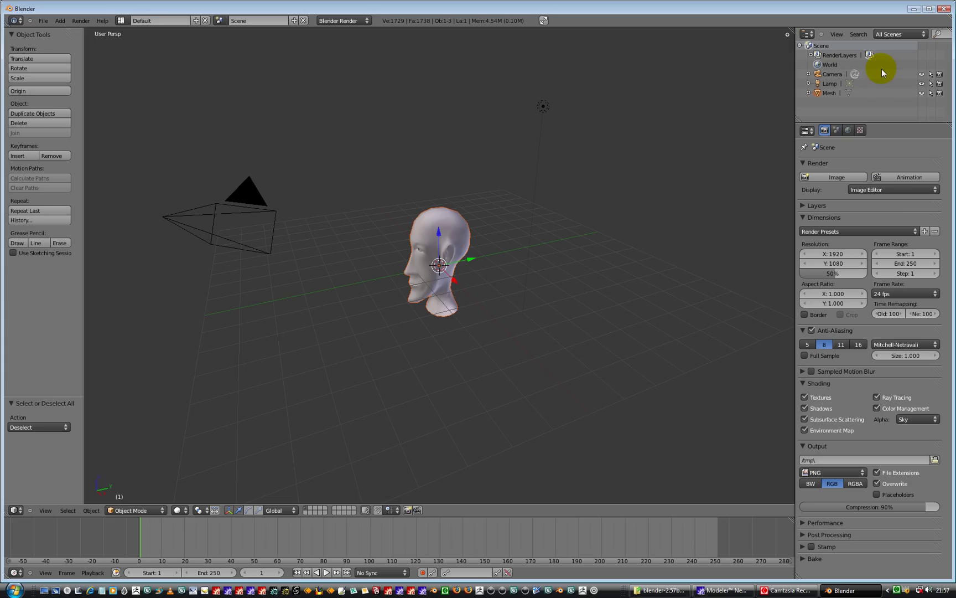
click(46, 21)
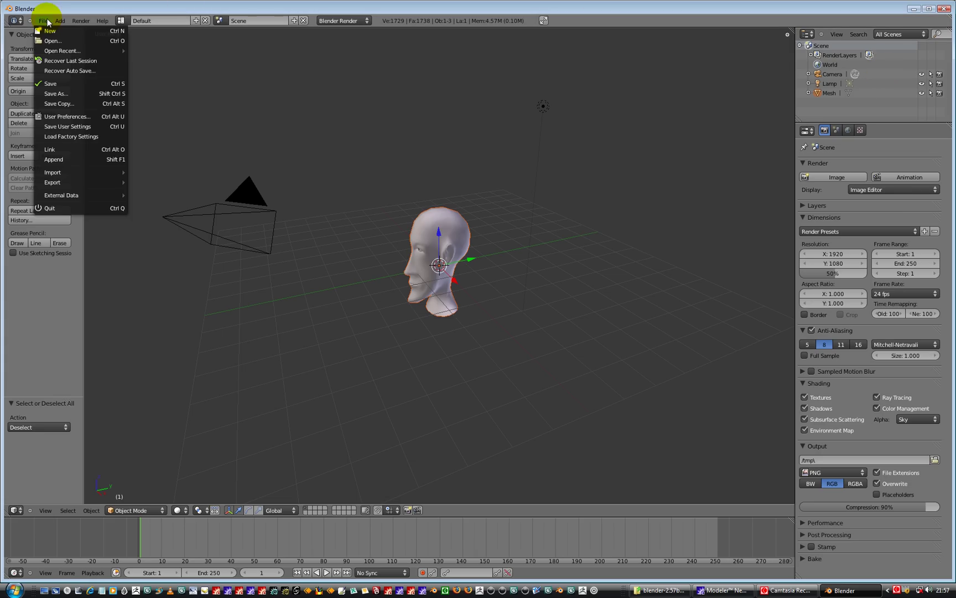
click(67, 118)
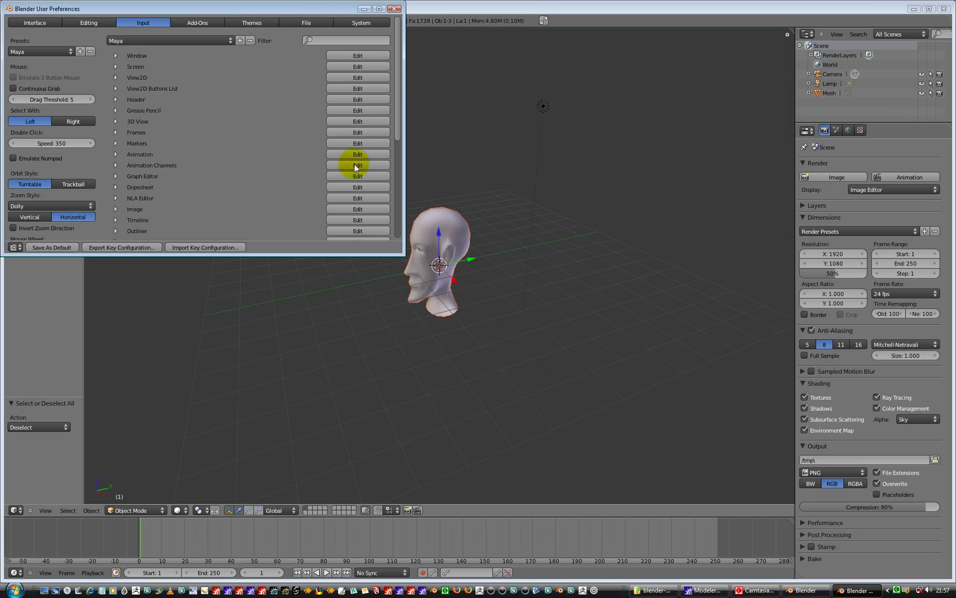
drag(246, 5, 456, 73)
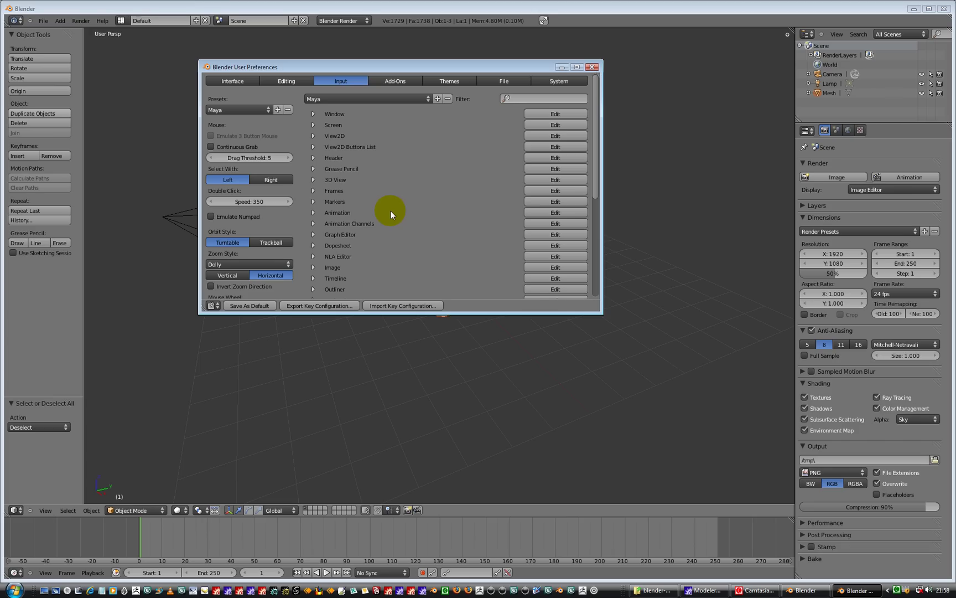
click(592, 67)
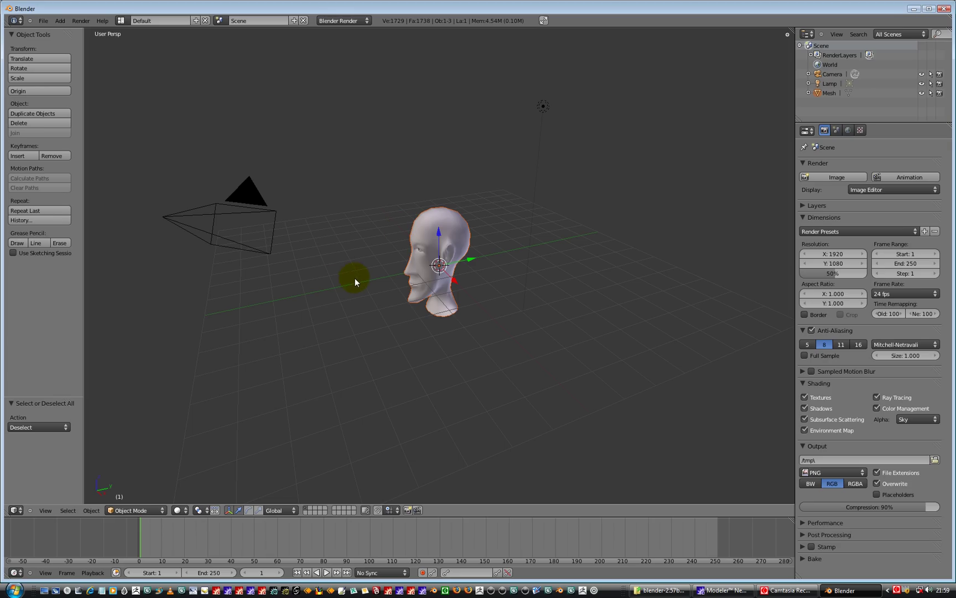
Orbit the 3D view around the imported head until it faces front-on.
middle_drag(343, 279, 383, 283)
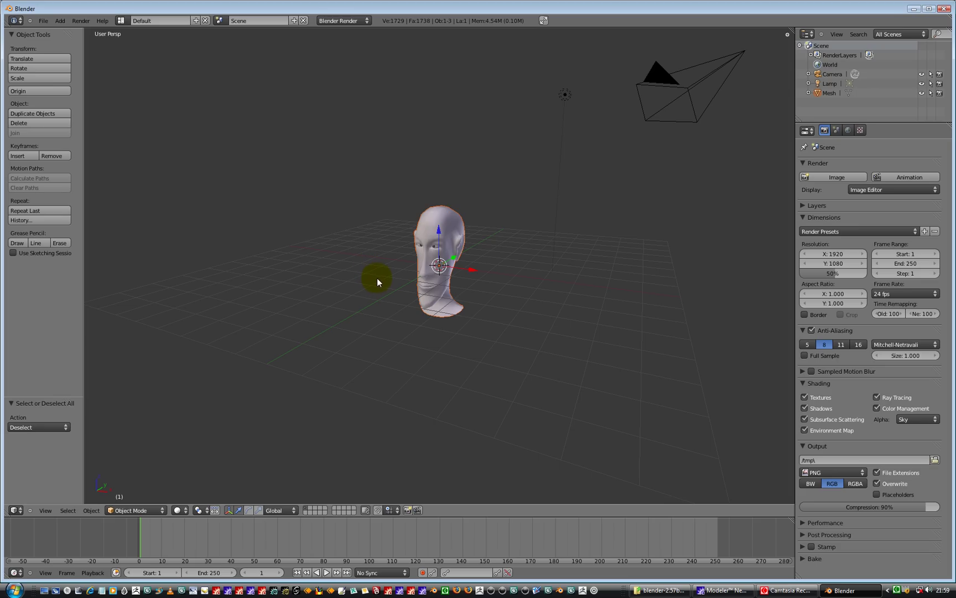
middle_drag(376, 275, 267, 274)
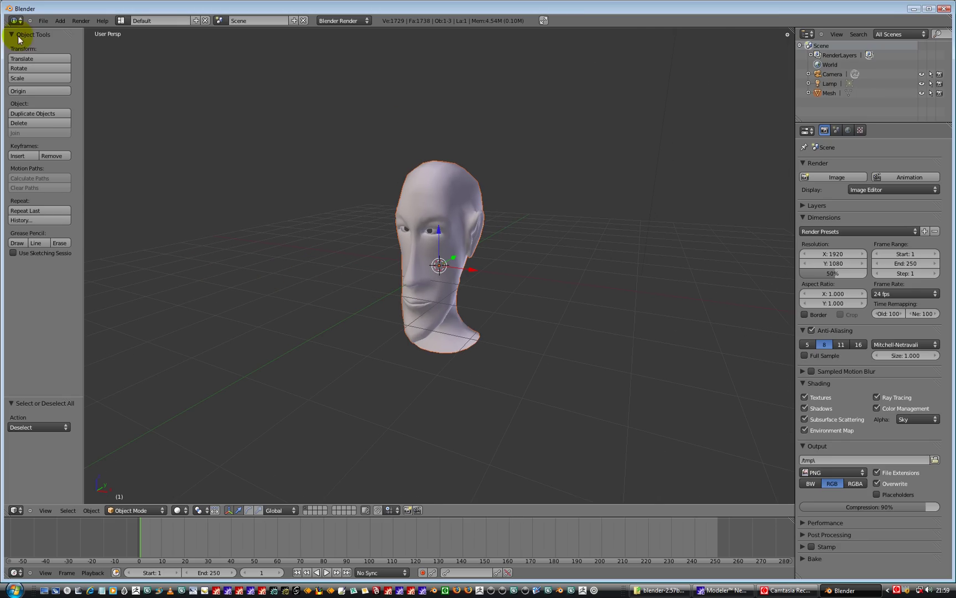
Set Zoom Style to Vertical in User Preferences, then zoom in on the head and back out.
click(41, 22)
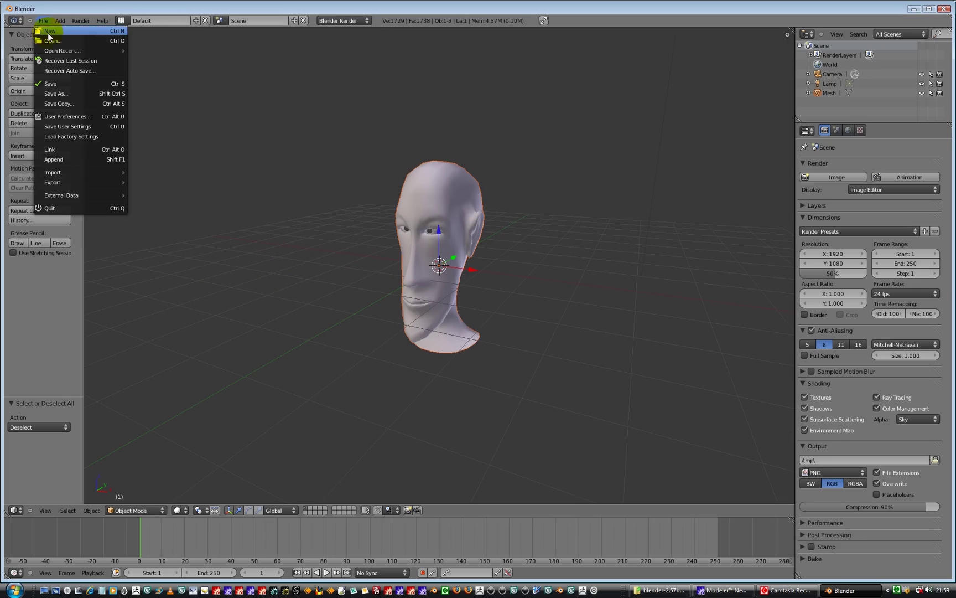
click(73, 117)
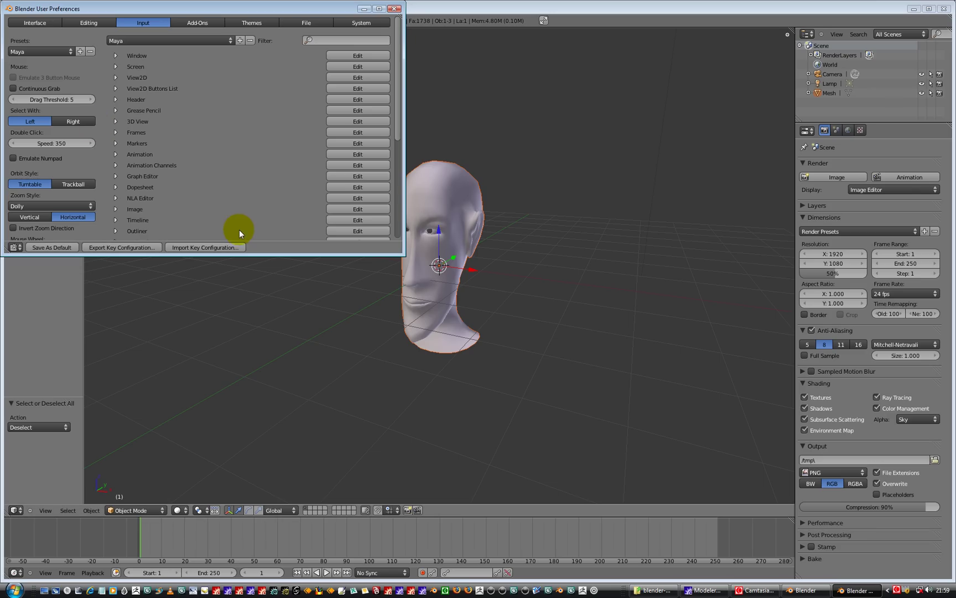
click(32, 220)
click(394, 8)
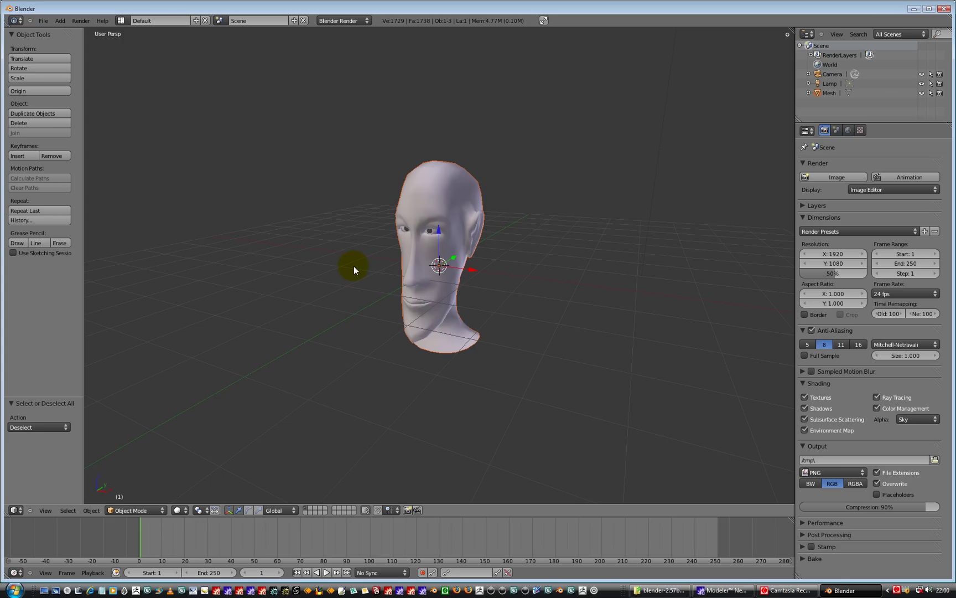
mouse_move(352, 274)
ctrl+middle_down()
mouse_move(369, 218)
mouse_move(327, 361)
mouse_move(352, 257)
mouse_move(326, 330)
mouse_move(337, 279)
ctrl+middle_up()
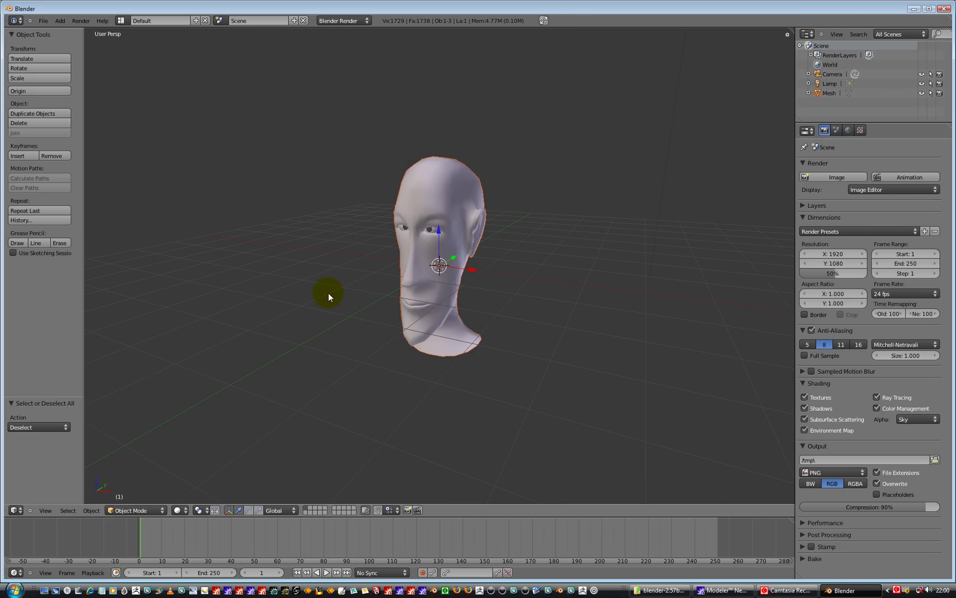
ctrl+middle_drag(328, 292, 279, 353)
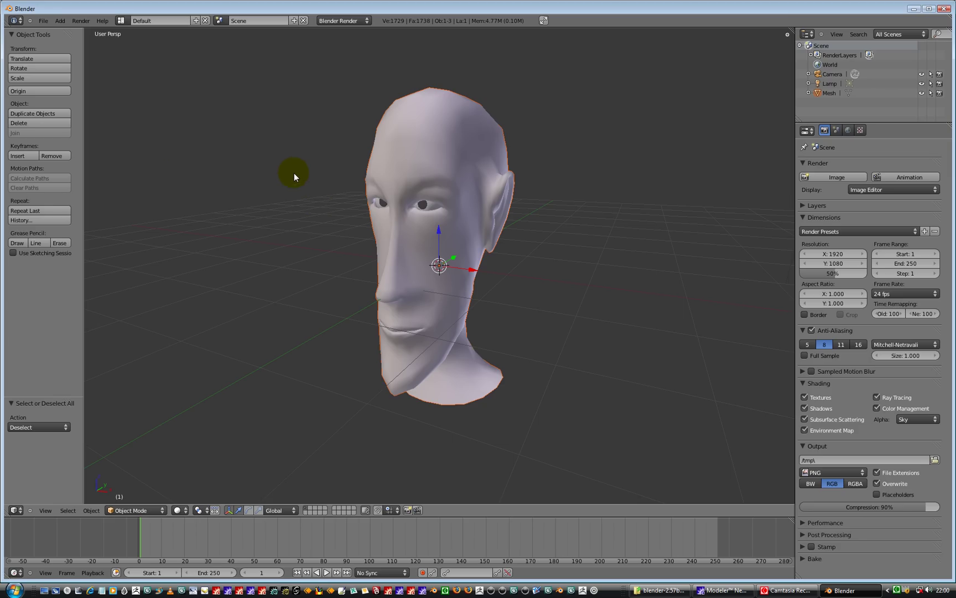
Reopen User Preferences and close it again without changes.
click(43, 21)
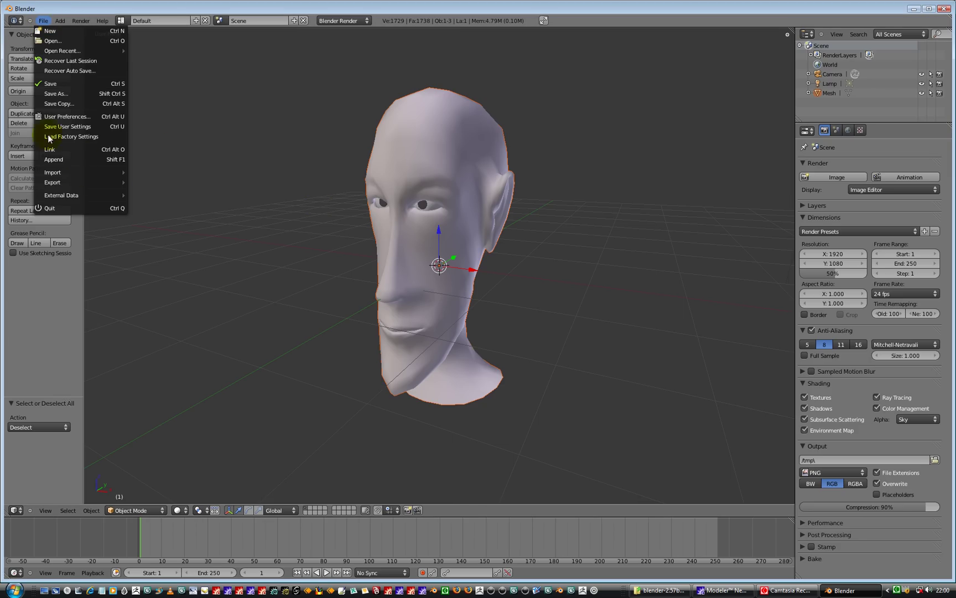
click(70, 117)
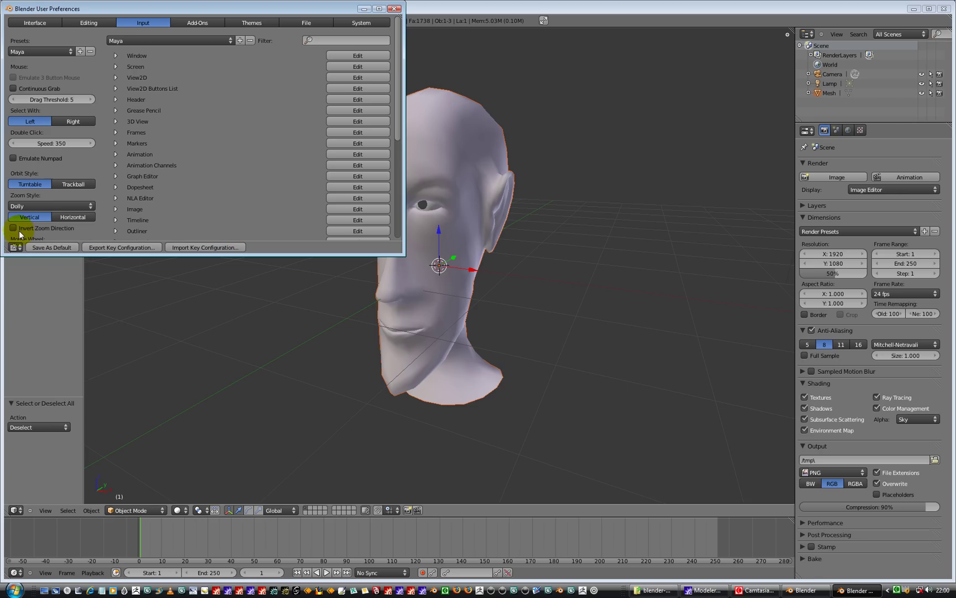
click(394, 9)
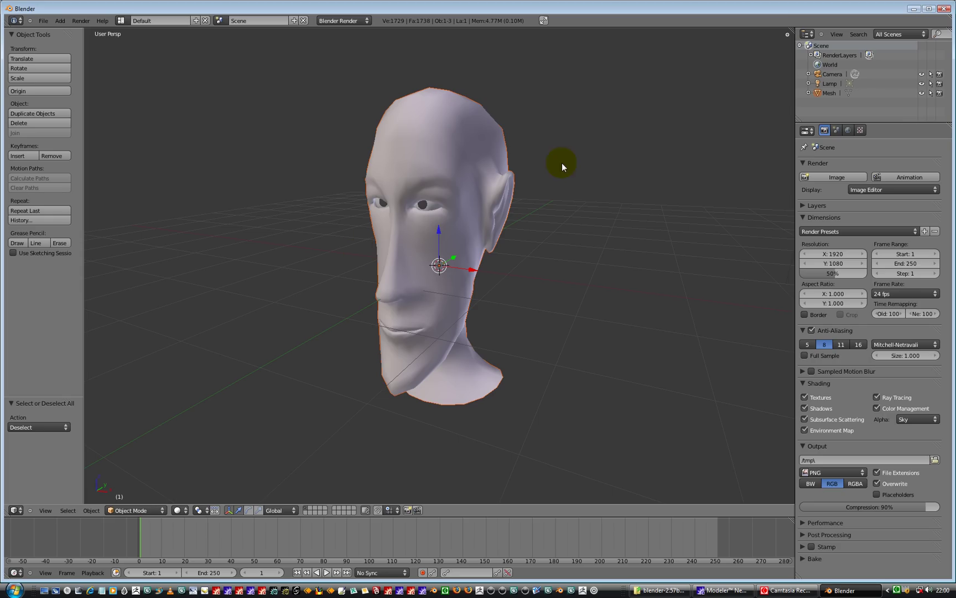
Add a Multiresolution modifier to the head mesh and subdivide it to level 3.
right_click(425, 132)
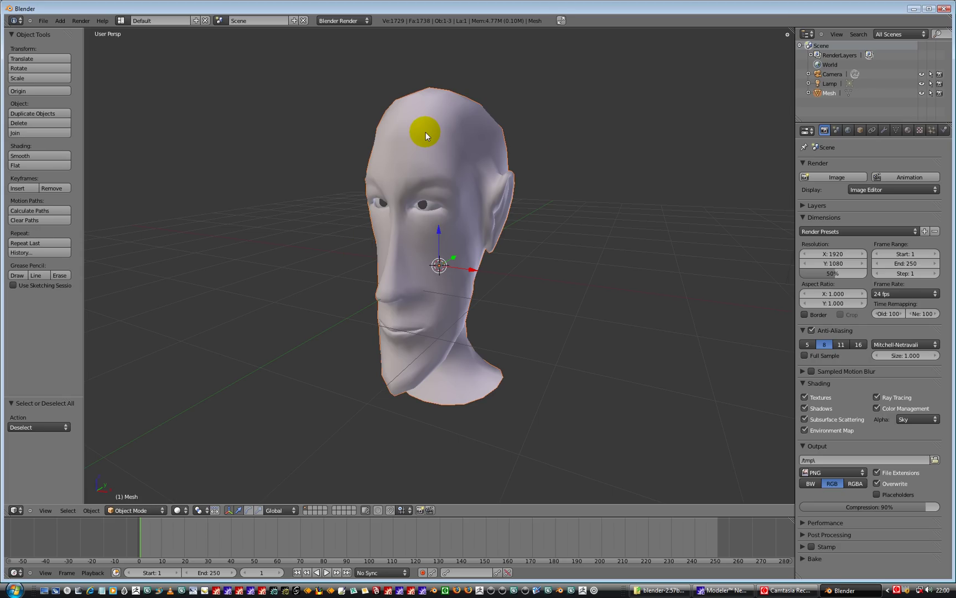
click(885, 130)
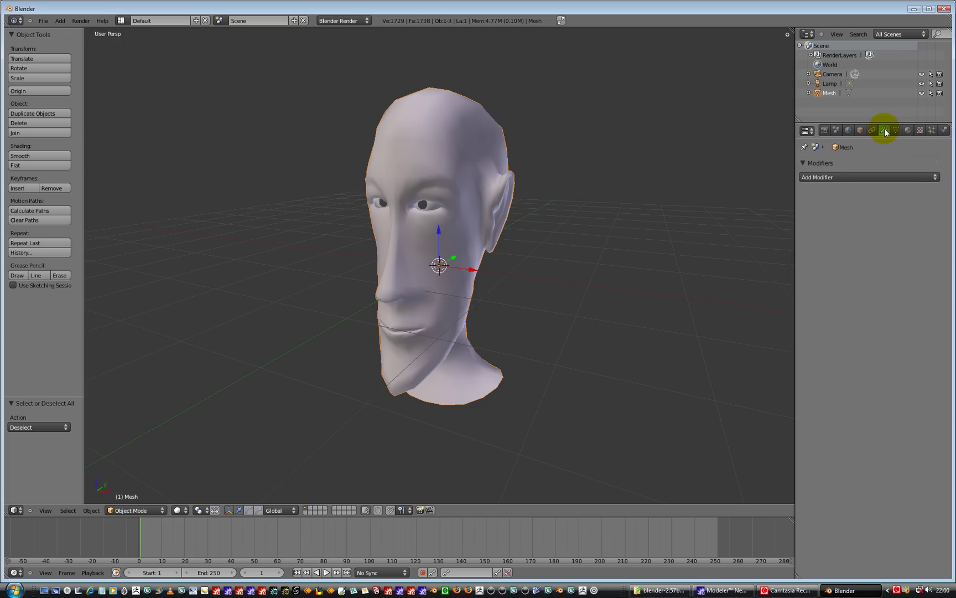
click(834, 177)
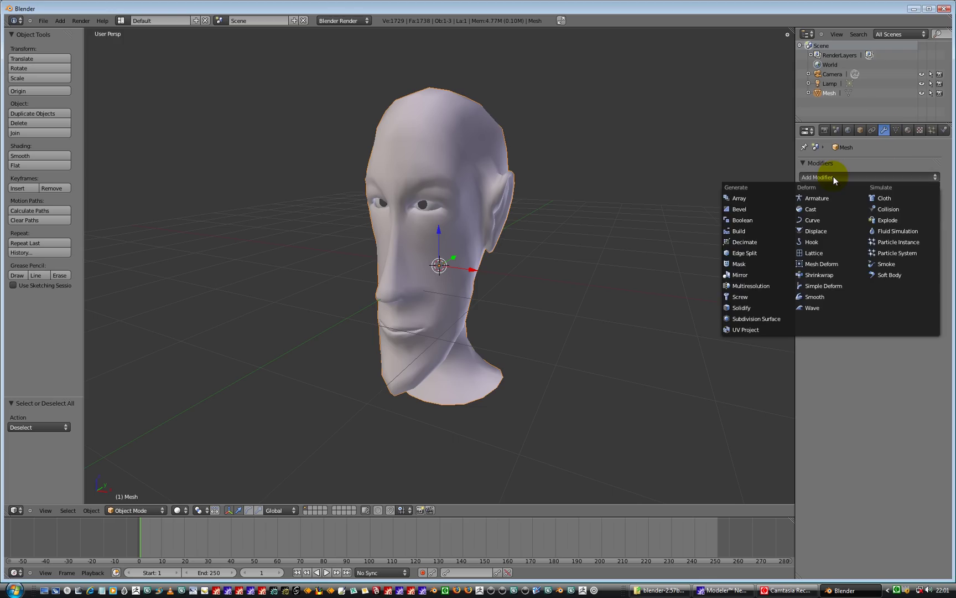
click(762, 286)
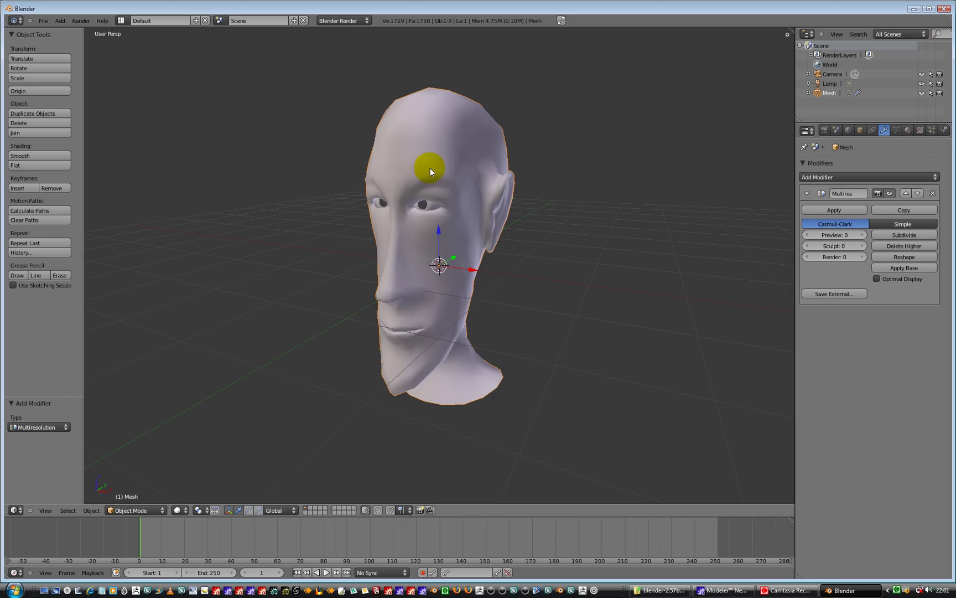
click(891, 238)
click(889, 239)
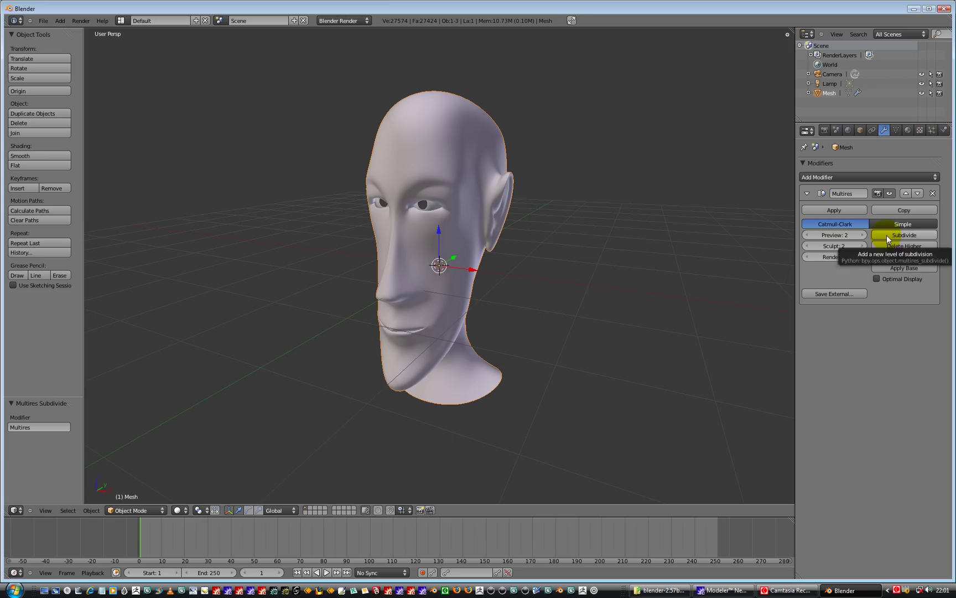
click(888, 237)
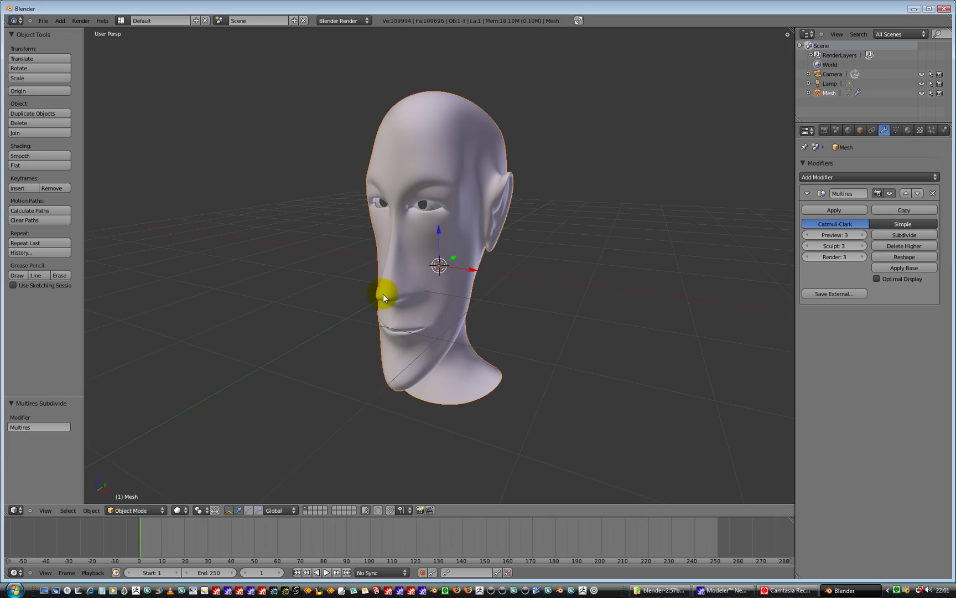
middle_drag(330, 267, 385, 262)
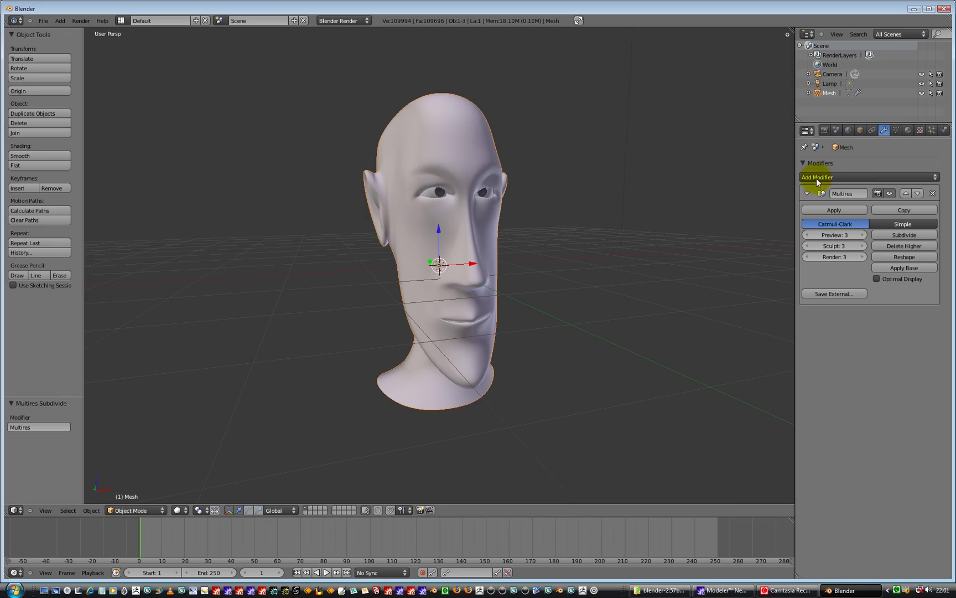
In the skin material, lower the diffuse colour's value and raise the specular colour's value.
click(908, 131)
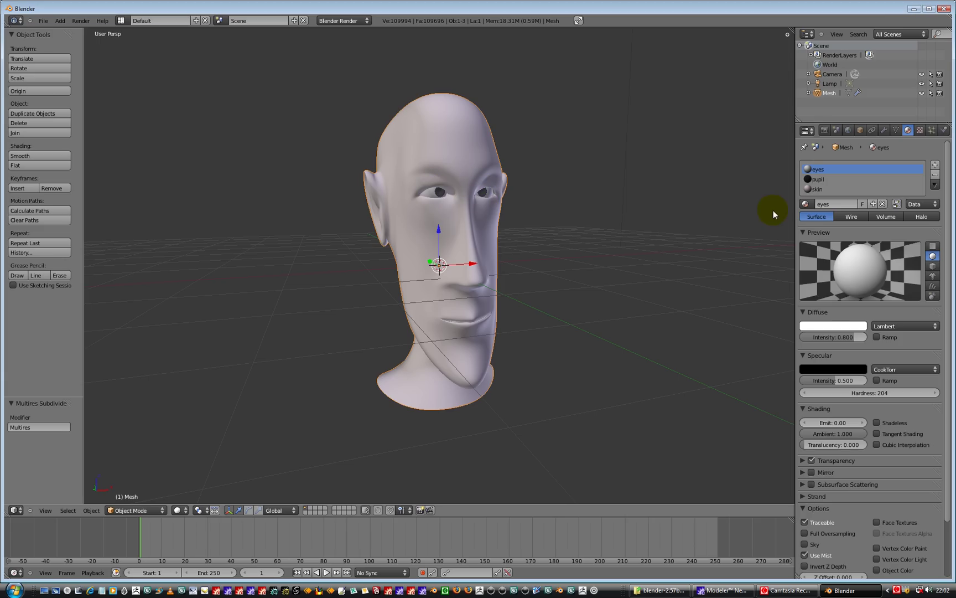
click(812, 189)
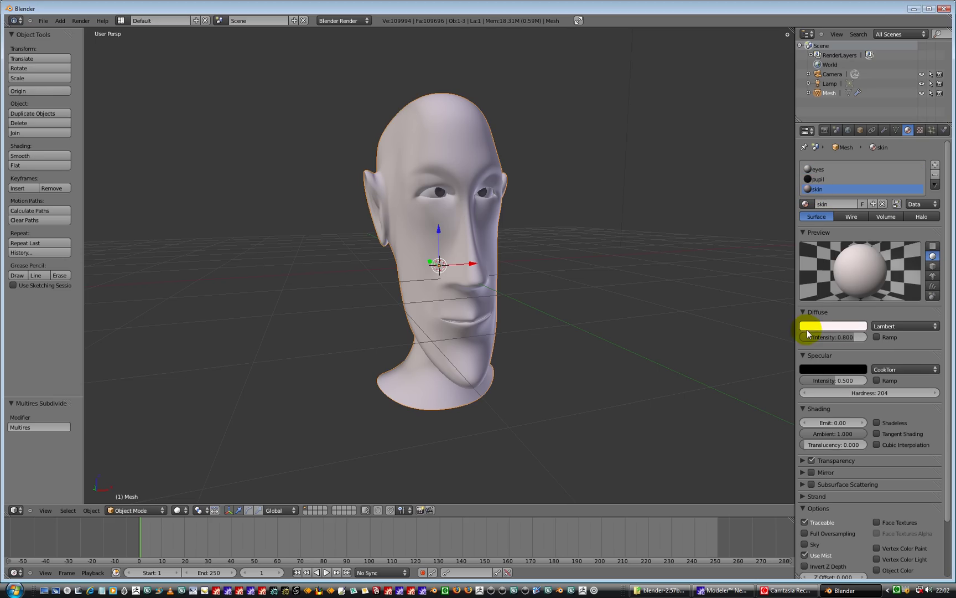
click(837, 326)
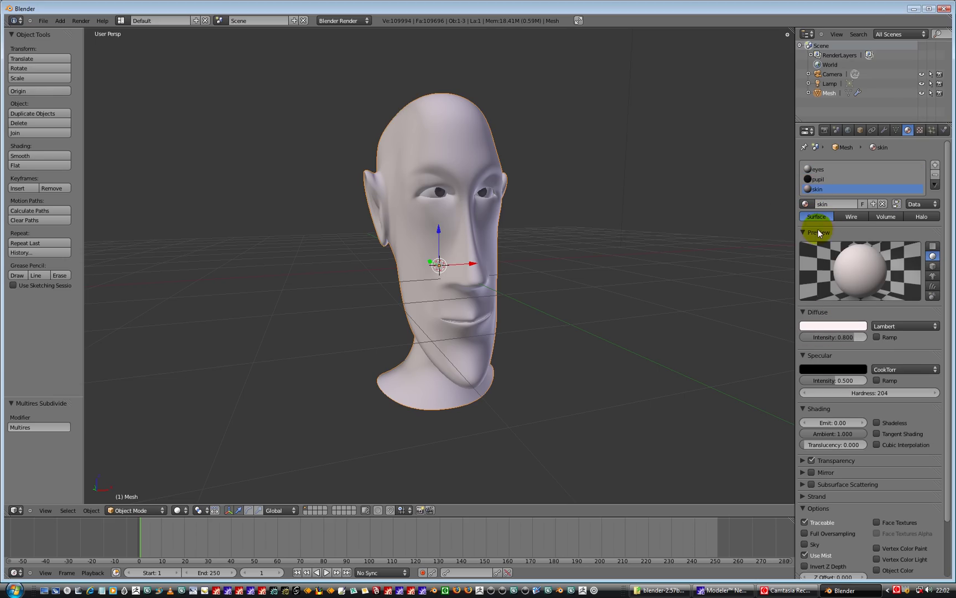
click(836, 326)
drag(859, 197, 859, 219)
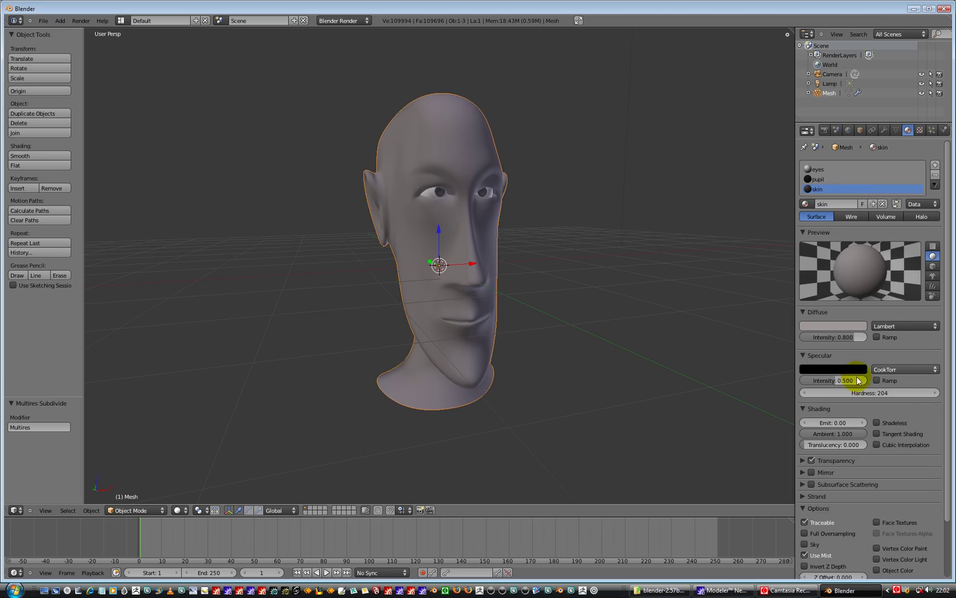
click(821, 371)
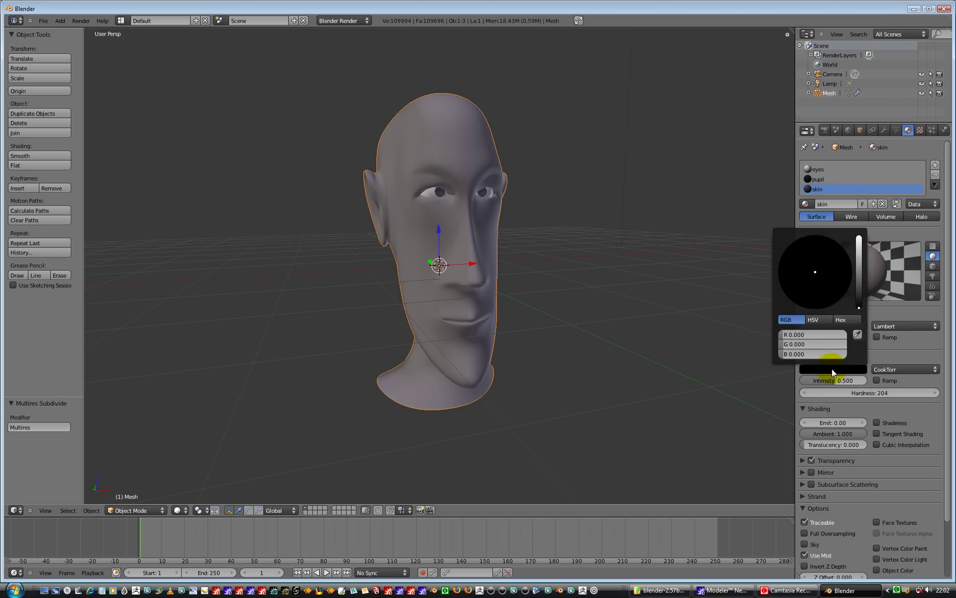
drag(858, 266, 861, 236)
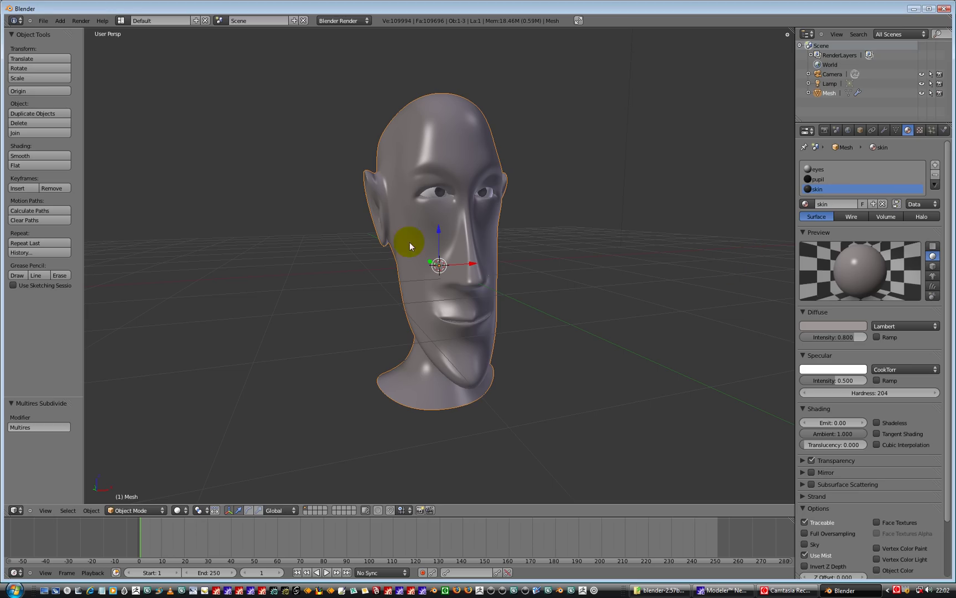
Switch the head into Sculpt Mode with X-axis symmetry enabled.
click(137, 513)
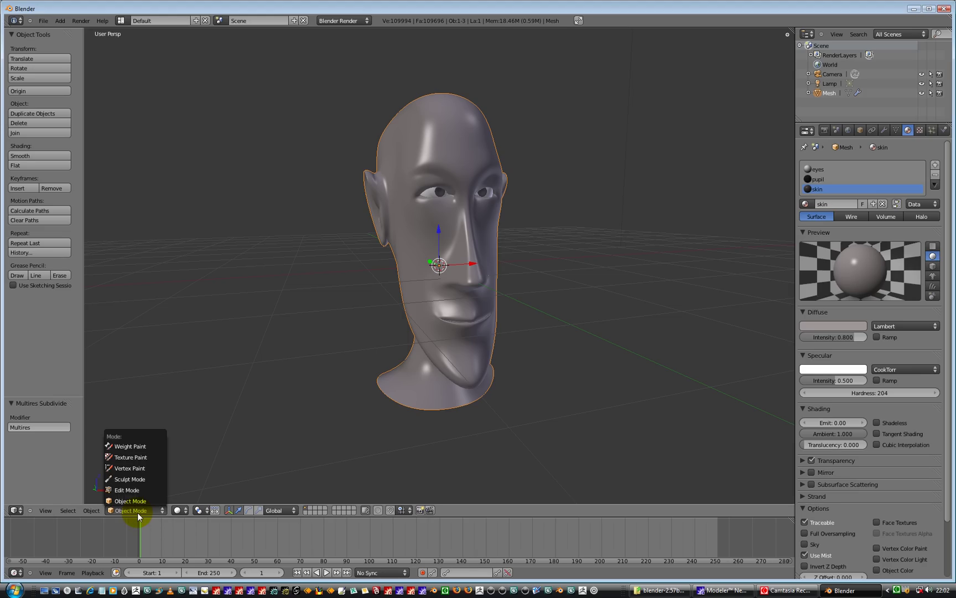
click(132, 479)
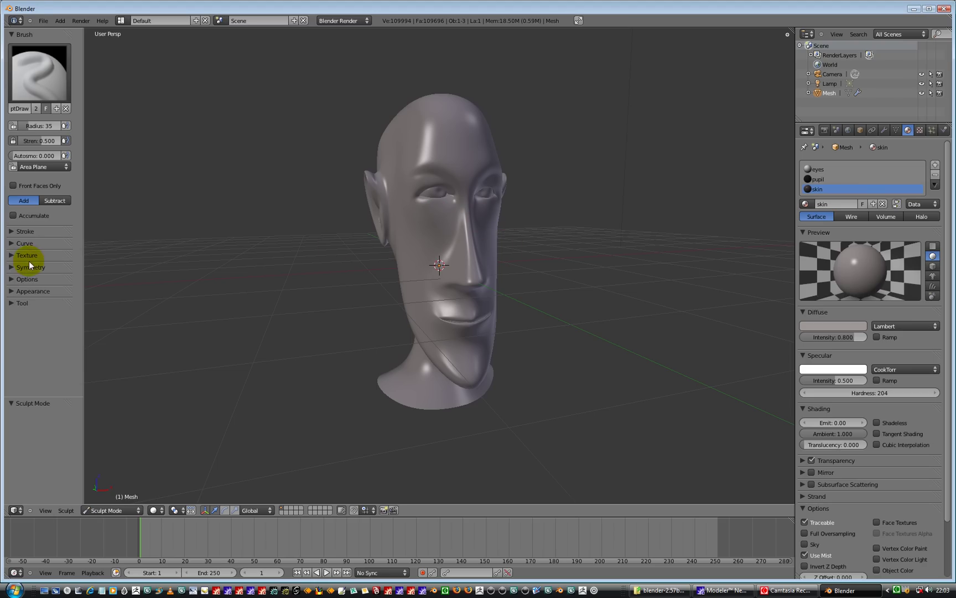
click(11, 268)
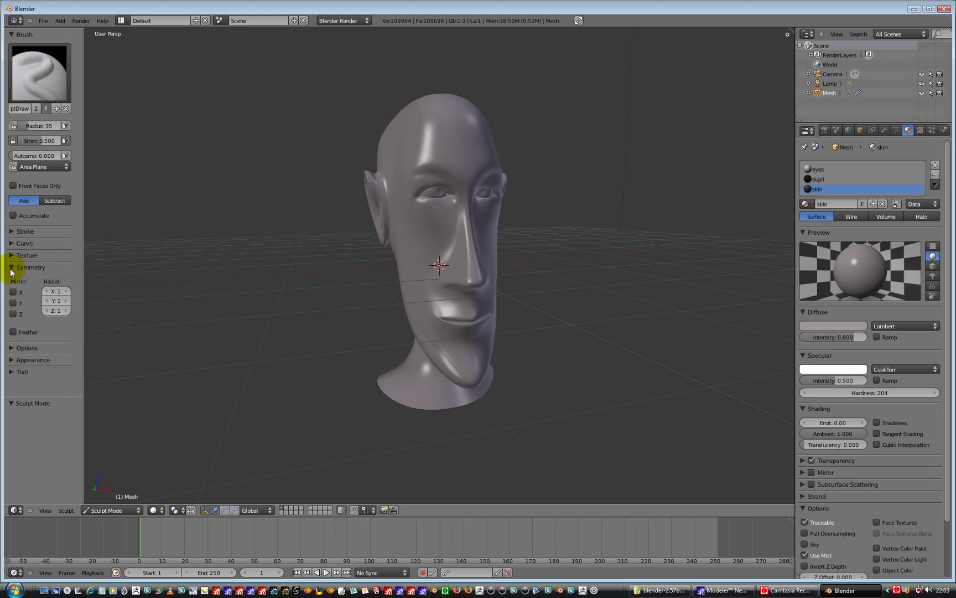
click(13, 292)
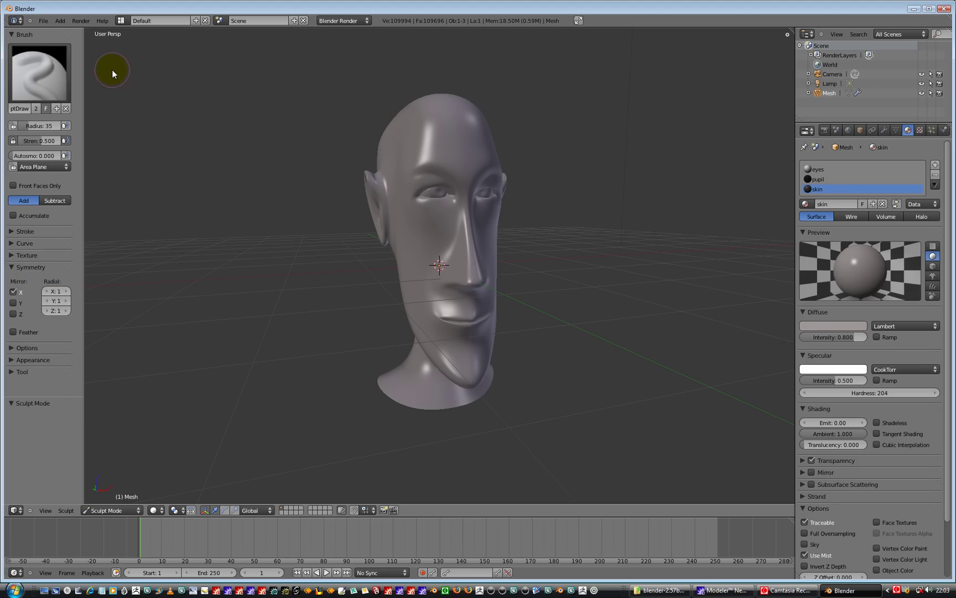
Choose the standard Brush, keep stroke method at Space, and show the falloff Curve panel.
click(32, 76)
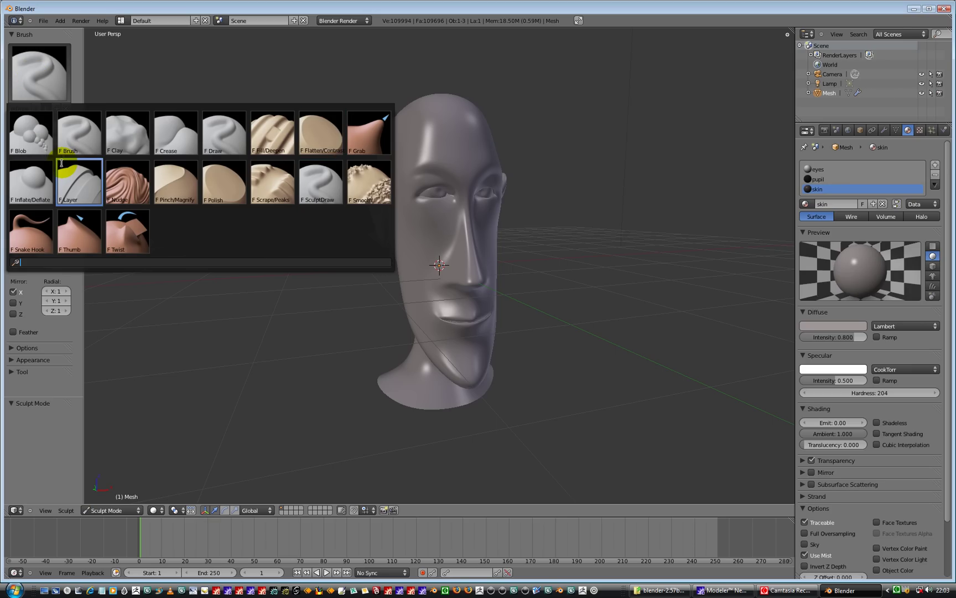
click(81, 134)
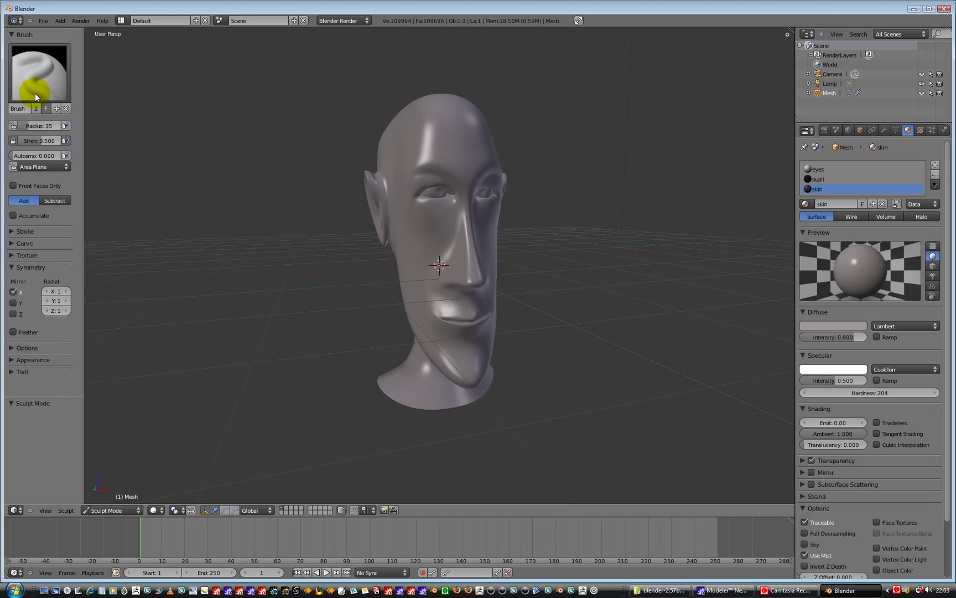
click(11, 232)
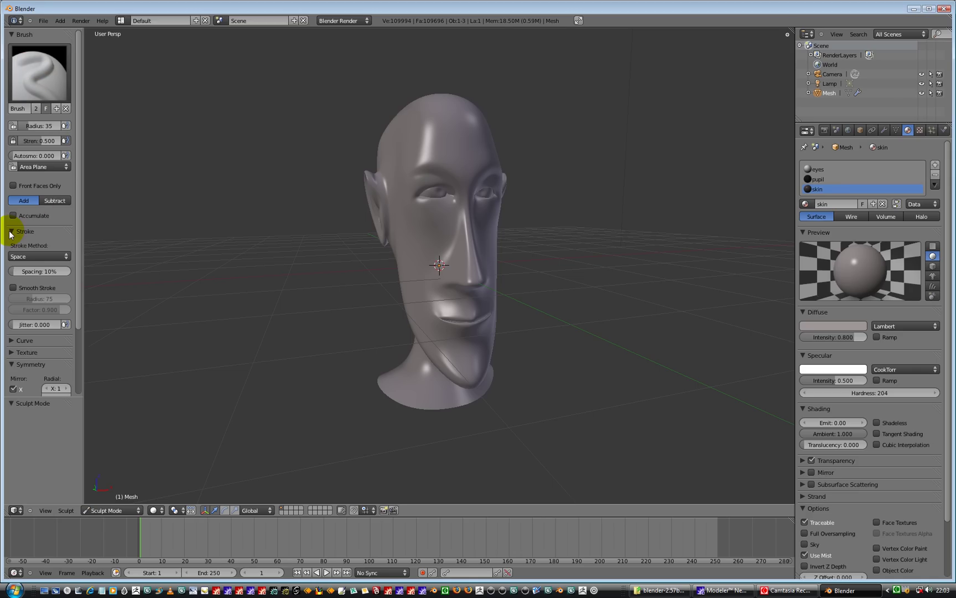
click(34, 257)
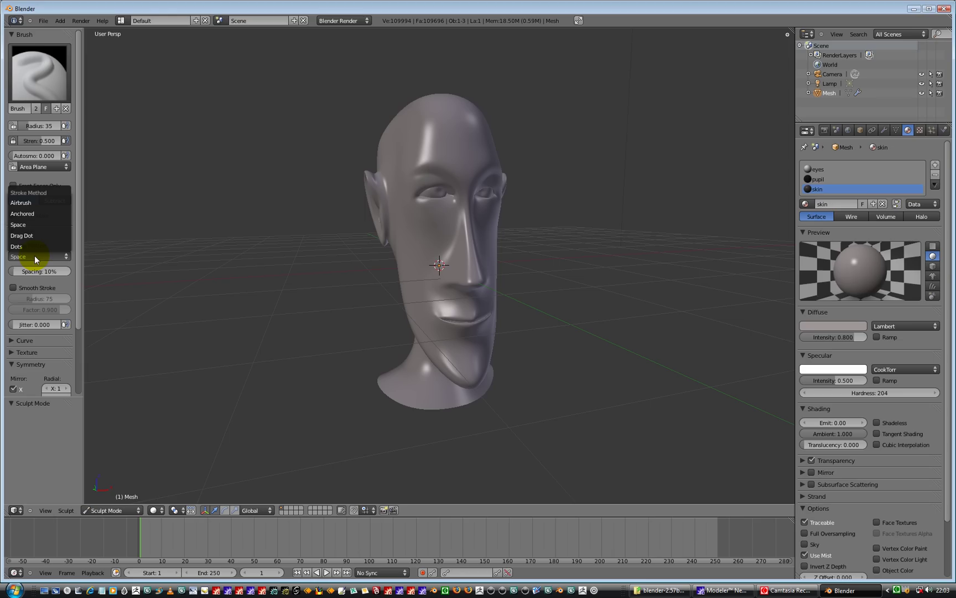
click(34, 255)
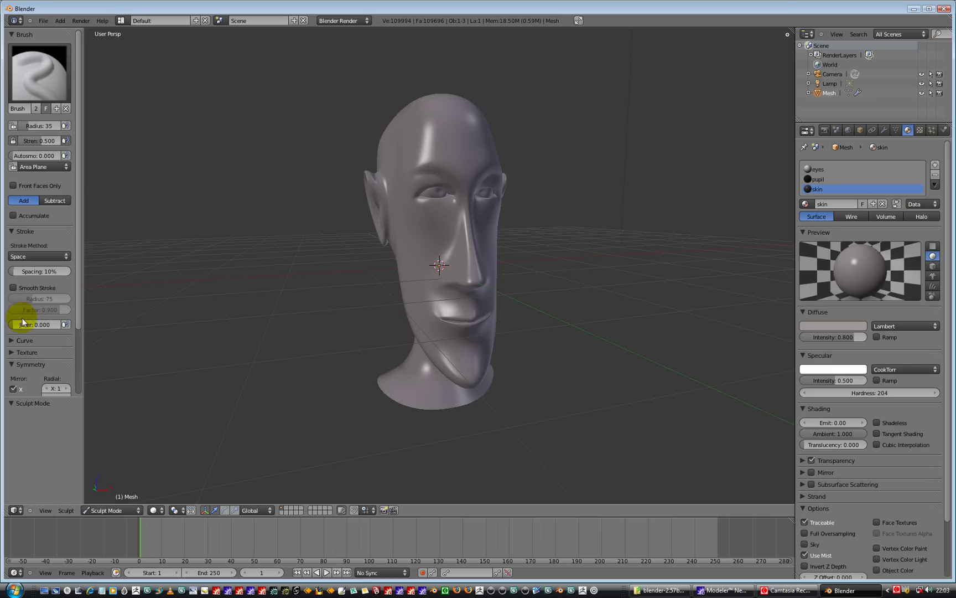
click(17, 341)
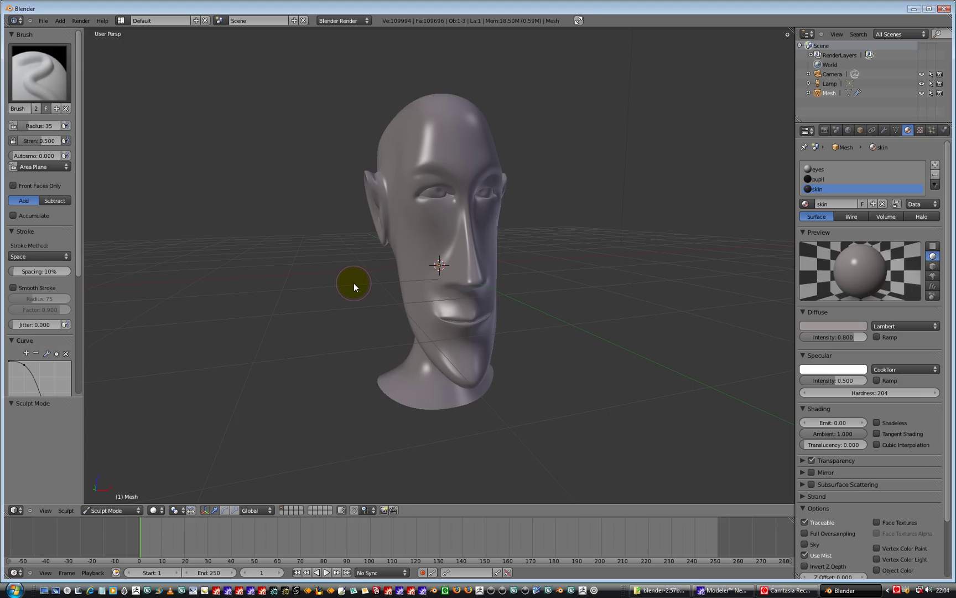
Zoom in on the head and sculpt a brow ridge above the eyes.
ctrl+middle_drag(353, 283, 328, 347)
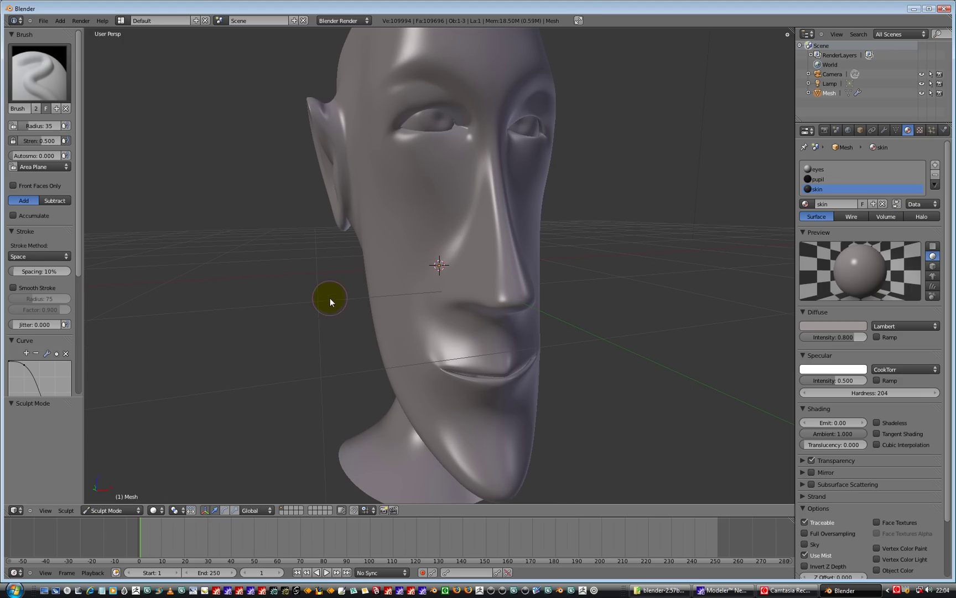
middle_drag(309, 254, 296, 334)
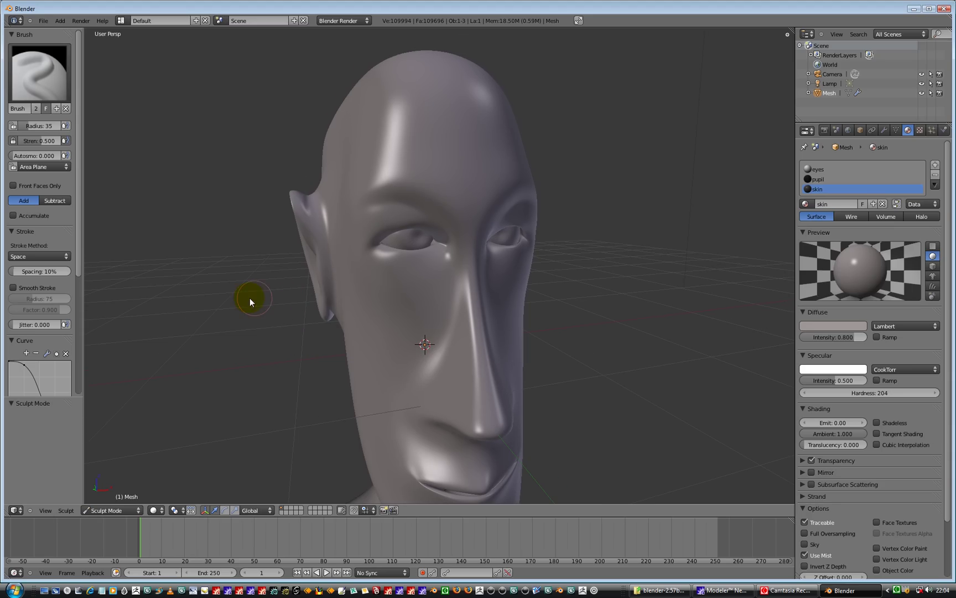
mouse_move(250, 299)
middle_down()
mouse_move(287, 273)
mouse_move(260, 266)
mouse_move(250, 278)
mouse_move(270, 279)
mouse_move(237, 295)
middle_up()
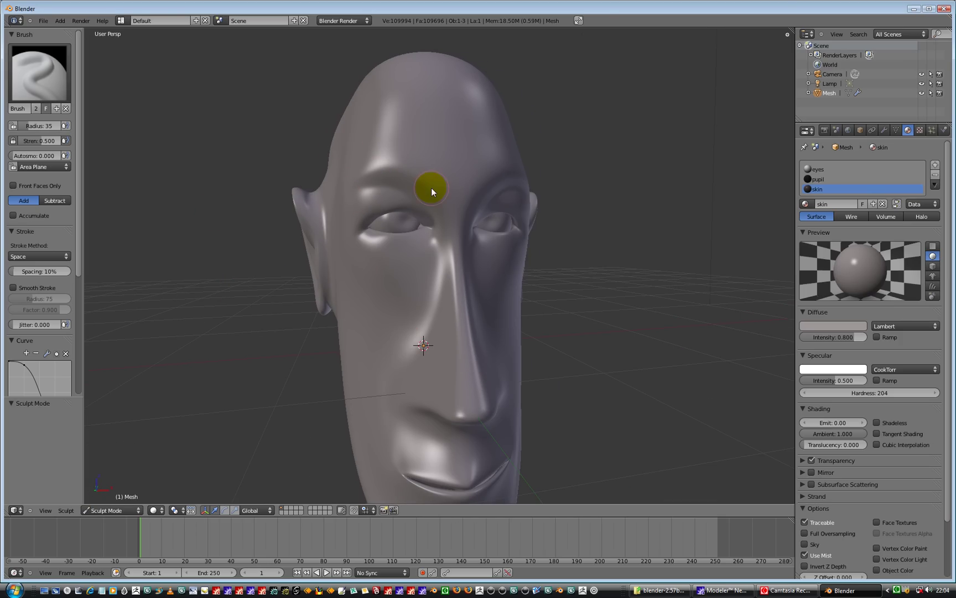
mouse_move(436, 195)
mouse_down()
mouse_move(386, 173)
mouse_move(347, 208)
mouse_up()
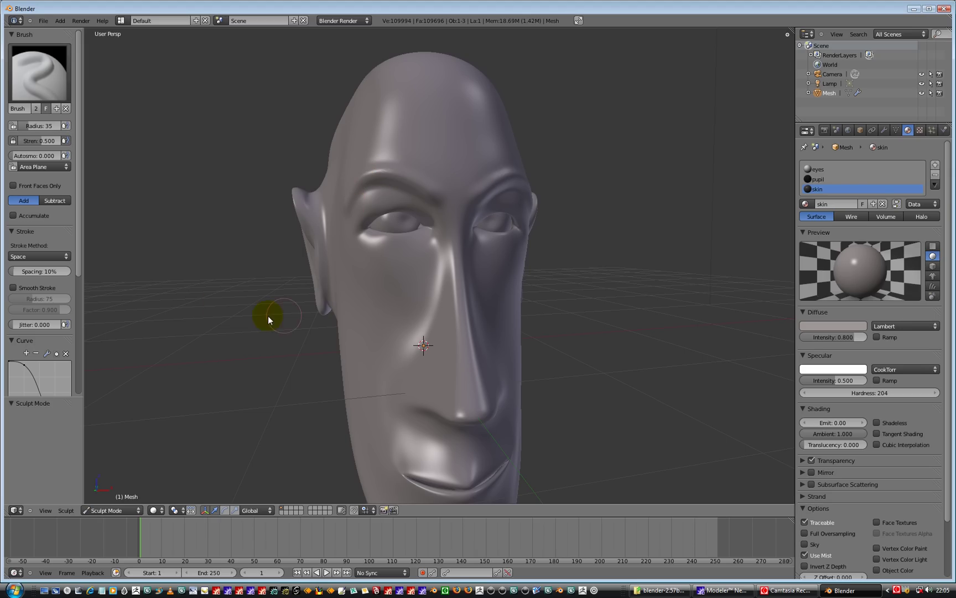
Sculpt a ridge across the top of the skull, then return to a front view.
middle_drag(197, 301, 235, 286)
middle_drag(171, 368, 164, 399)
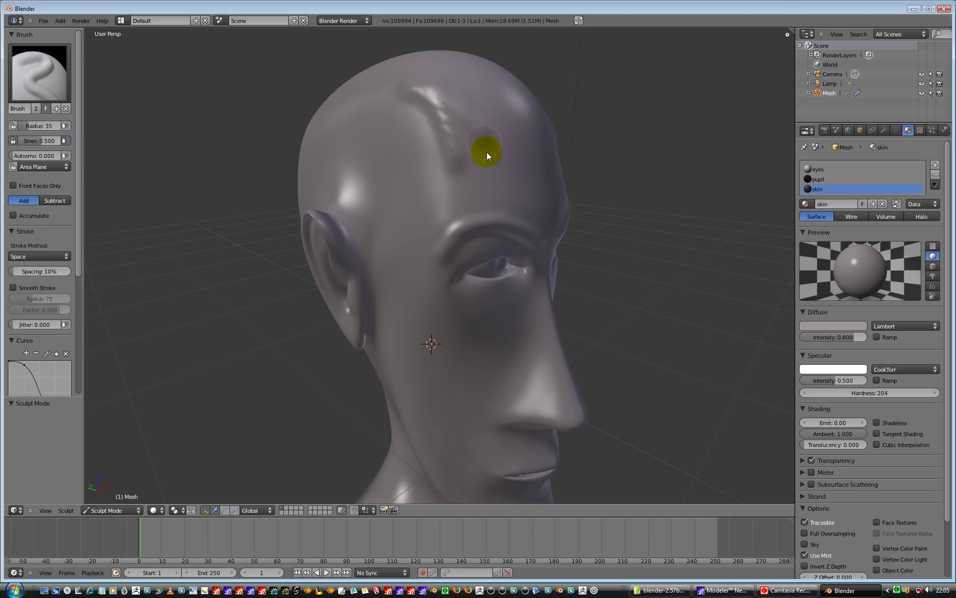
mouse_move(481, 100)
mouse_down()
mouse_move(516, 143)
mouse_move(486, 67)
mouse_up()
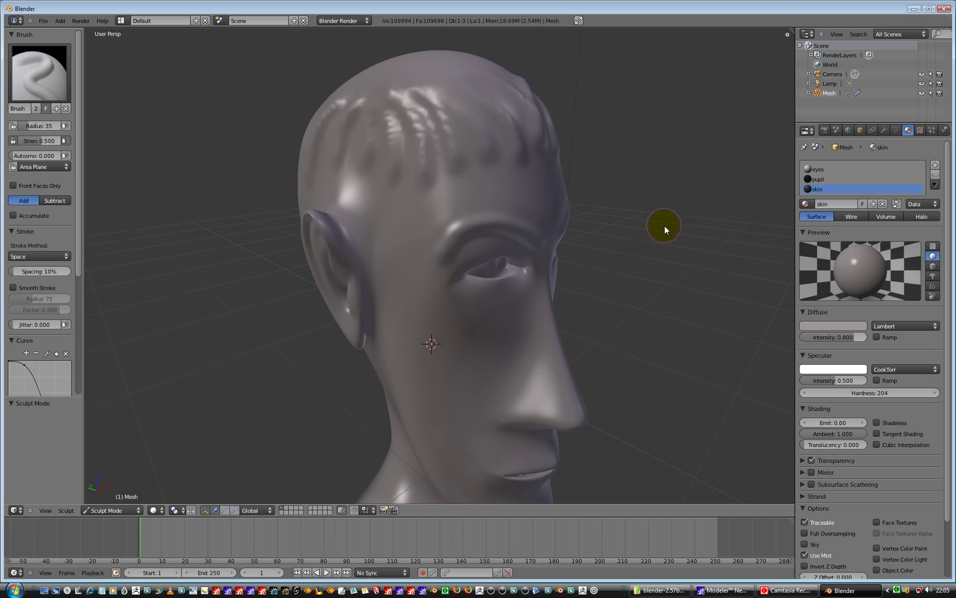
mouse_move(664, 221)
middle_down()
mouse_move(606, 222)
mouse_move(566, 194)
mouse_move(610, 201)
mouse_move(615, 216)
mouse_move(631, 211)
mouse_move(628, 198)
mouse_move(660, 220)
mouse_move(636, 220)
middle_up()
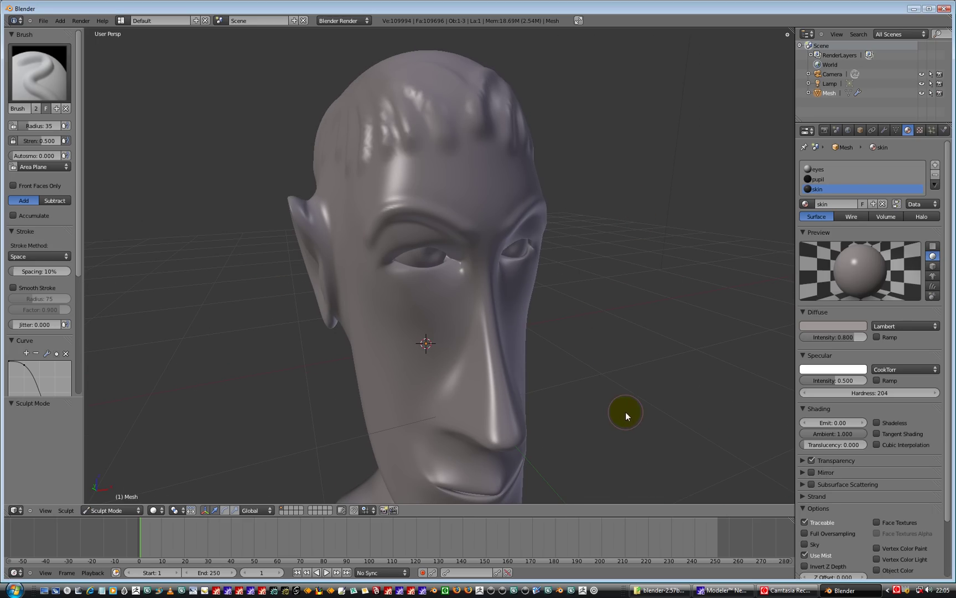
middle_drag(626, 411, 614, 379)
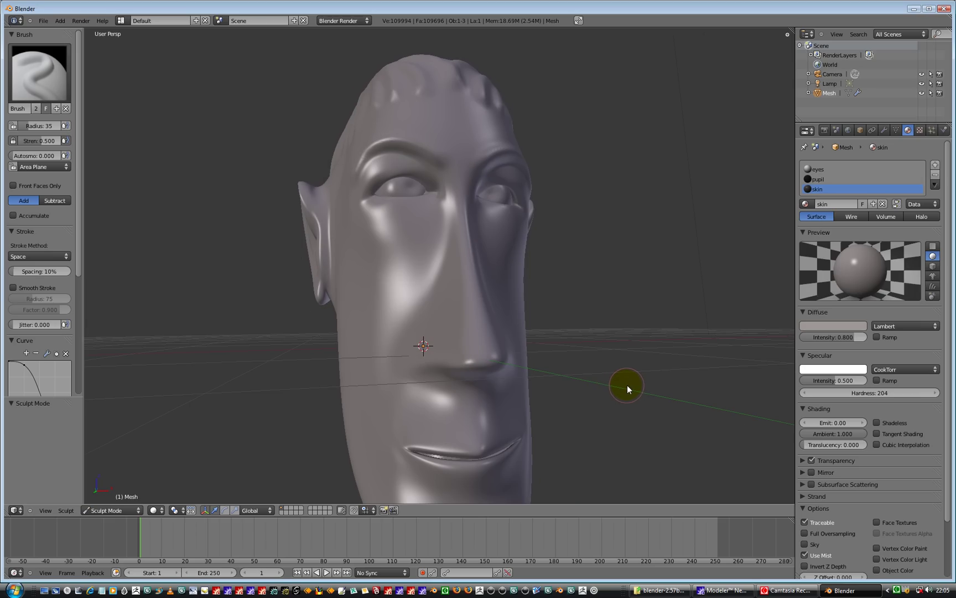
Switch the sculpt brush to Grab, trying Sharp and Root falloffs before settling on Smooth.
click(29, 72)
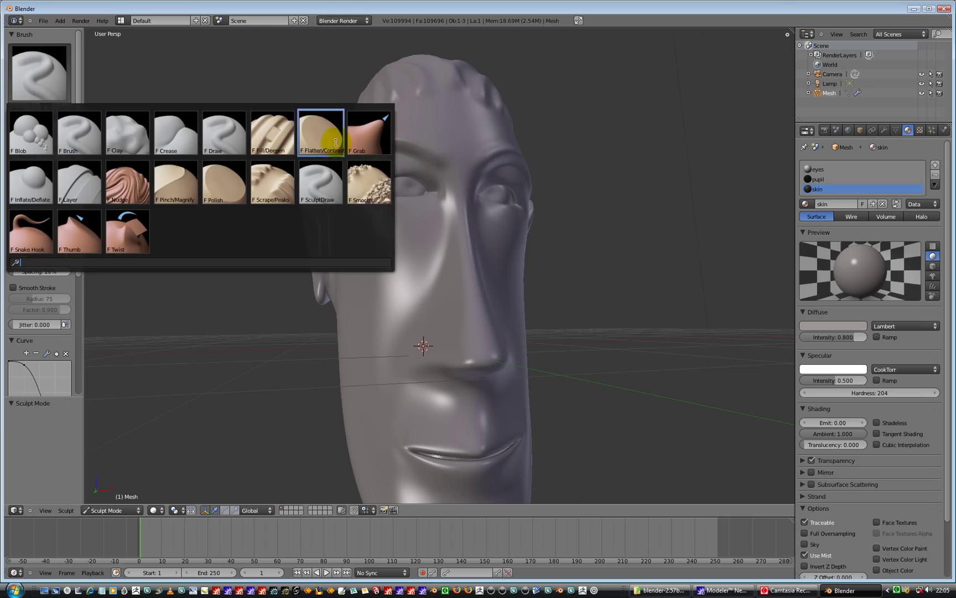
click(367, 142)
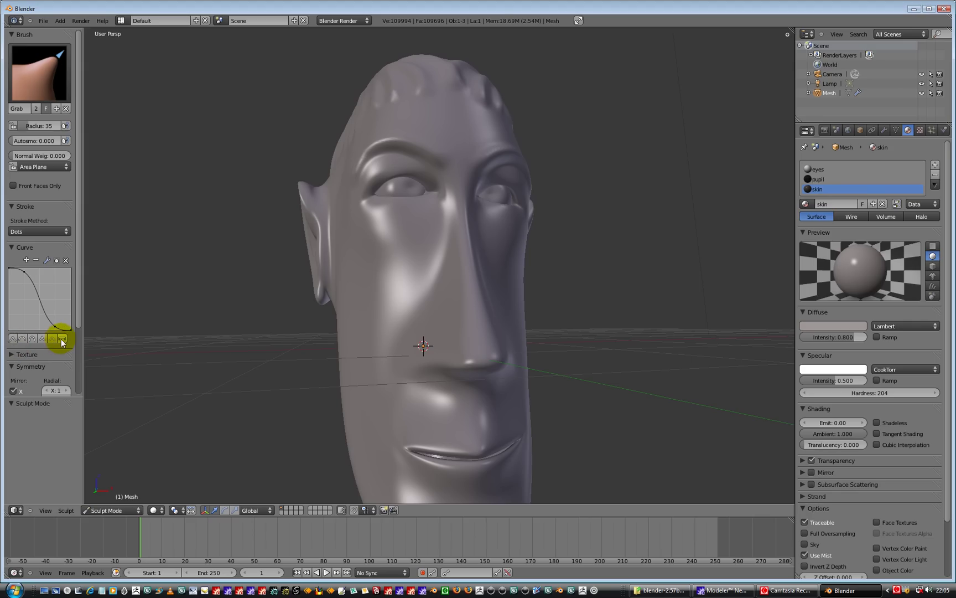
click(62, 339)
click(42, 339)
click(32, 339)
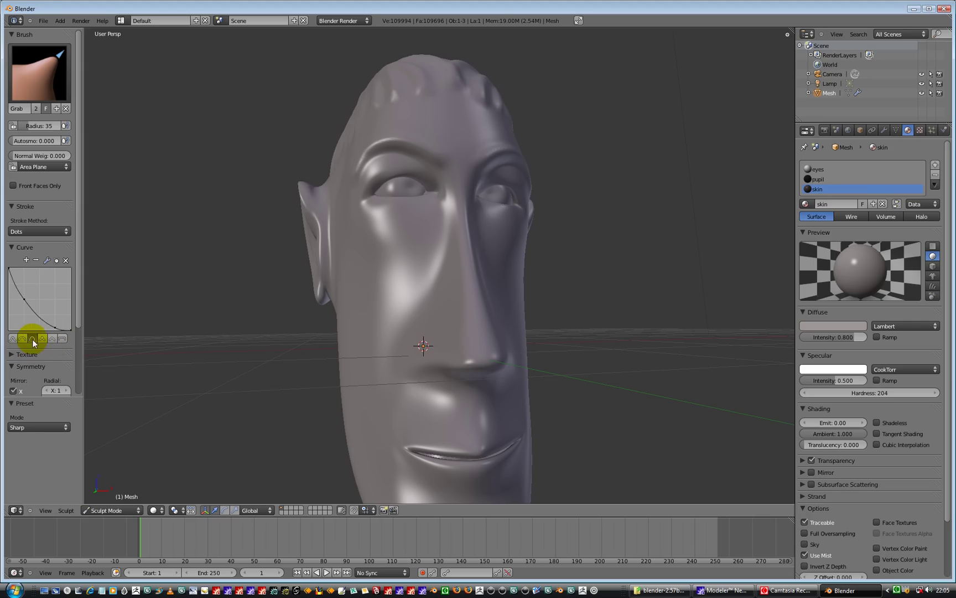
click(32, 338)
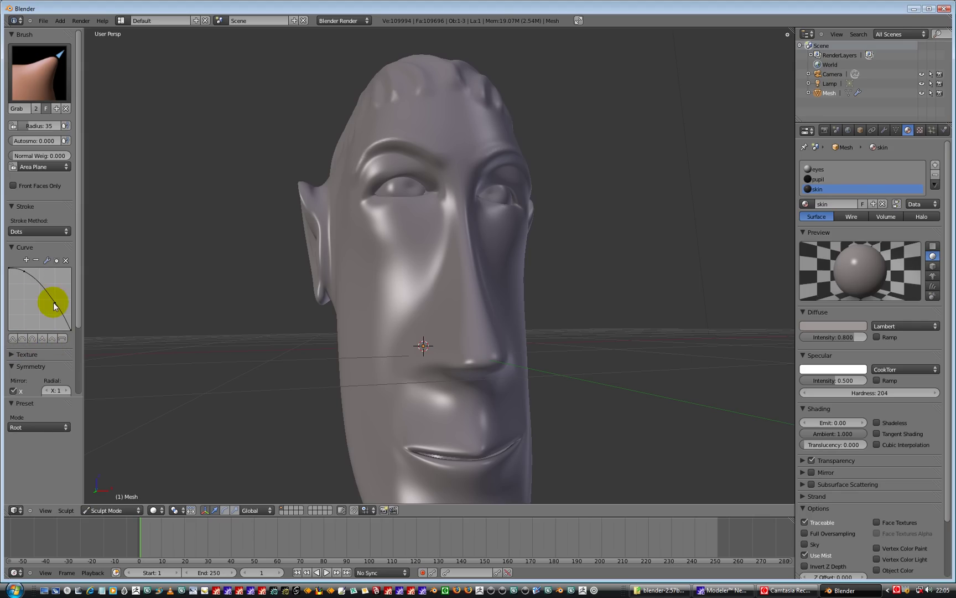
drag(54, 302, 27, 314)
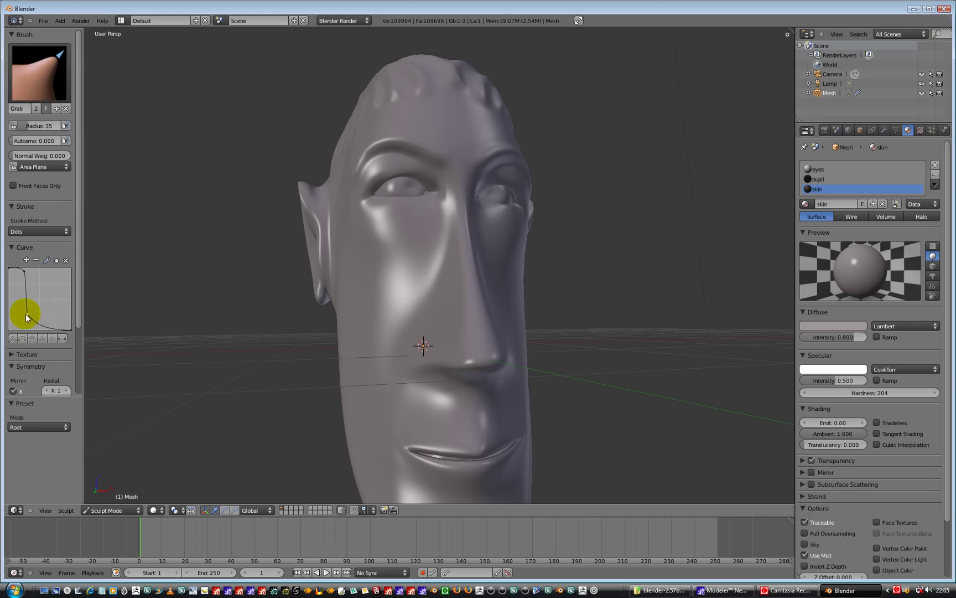
click(12, 339)
Resize the Grab brush and pull the ear tips and ear region up and outward.
key(bracketleft)
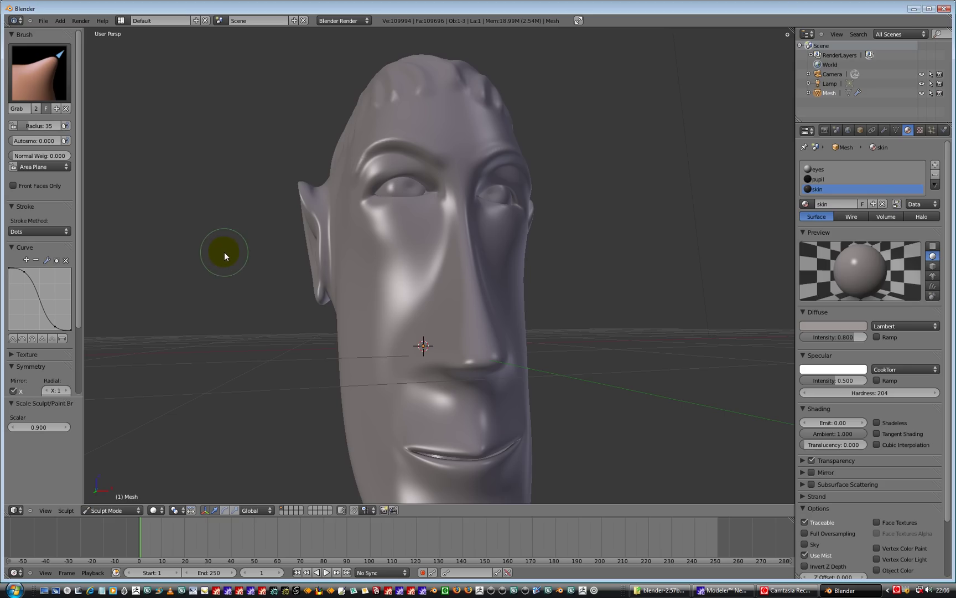
key(bracketright)
key(bracketright)
key(bracketright)
key(bracketright)
key(bracketright)
key(bracketright)
key(bracketright)
middle_drag(199, 256, 46, 23)
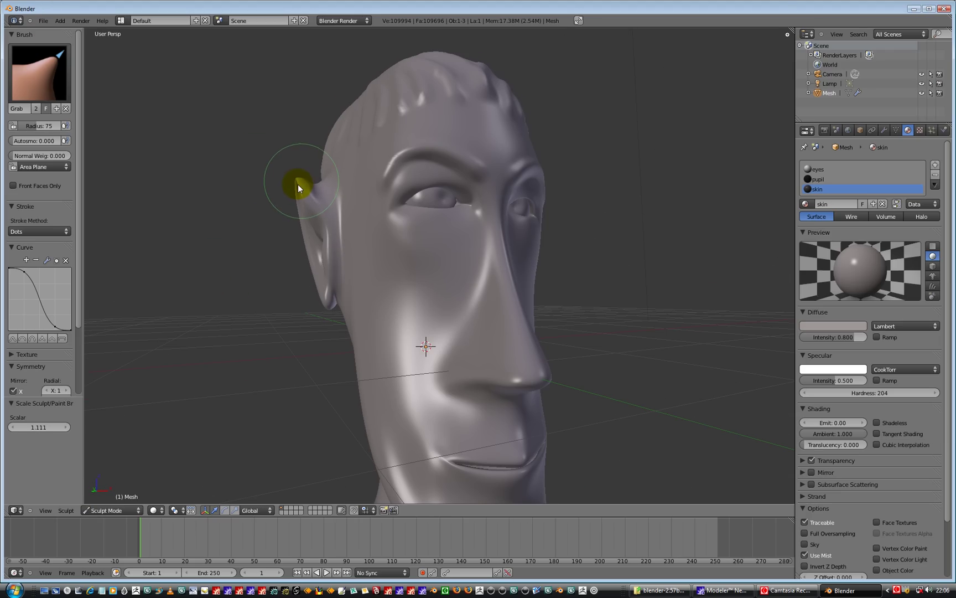
drag(299, 185, 297, 182)
drag(292, 183, 288, 191)
key(bracketleft)
mouse_move(206, 212)
middle_down()
mouse_move(184, 222)
mouse_move(296, 212)
mouse_move(449, 221)
middle_up()
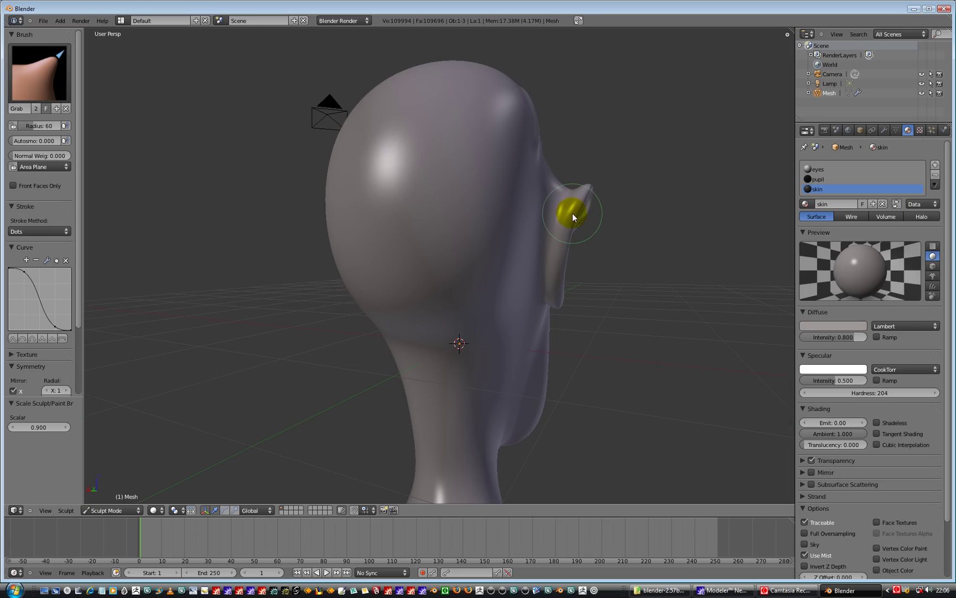
mouse_move(582, 215)
mouse_down()
mouse_move(564, 245)
mouse_move(565, 274)
mouse_up()
Lift the earlobes toward the ears and nudge the upper inner ear into shape.
middle_drag(565, 274, 463, 399)
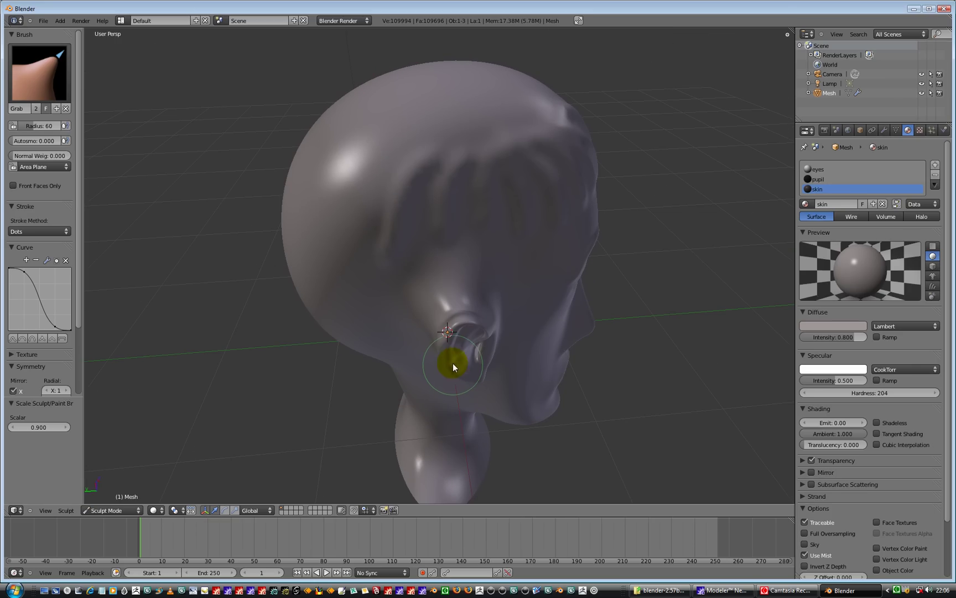
drag(462, 374, 448, 342)
mouse_move(456, 353)
mouse_down()
mouse_move(471, 322)
mouse_move(486, 324)
mouse_up()
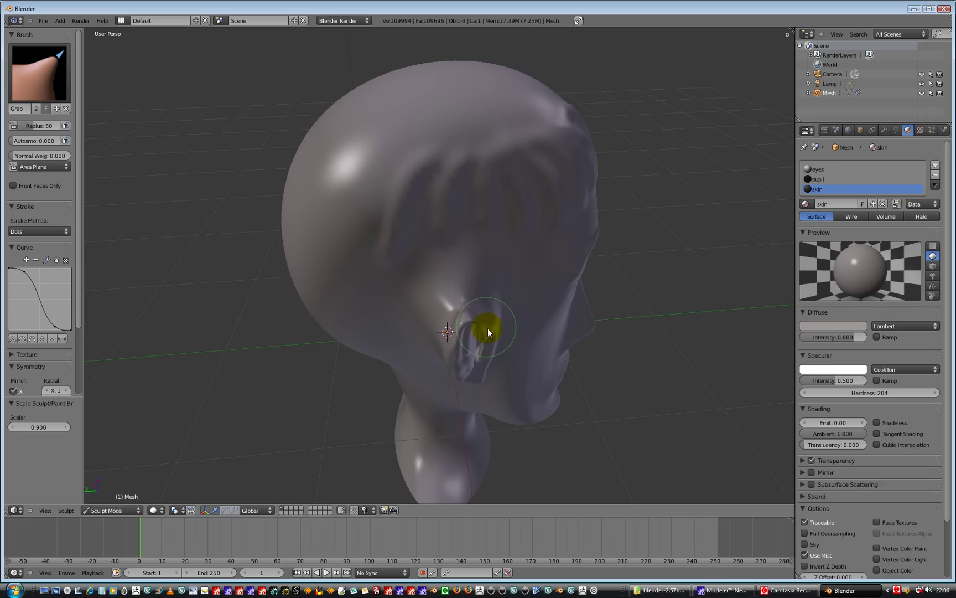
middle_drag(630, 401, 630, 335)
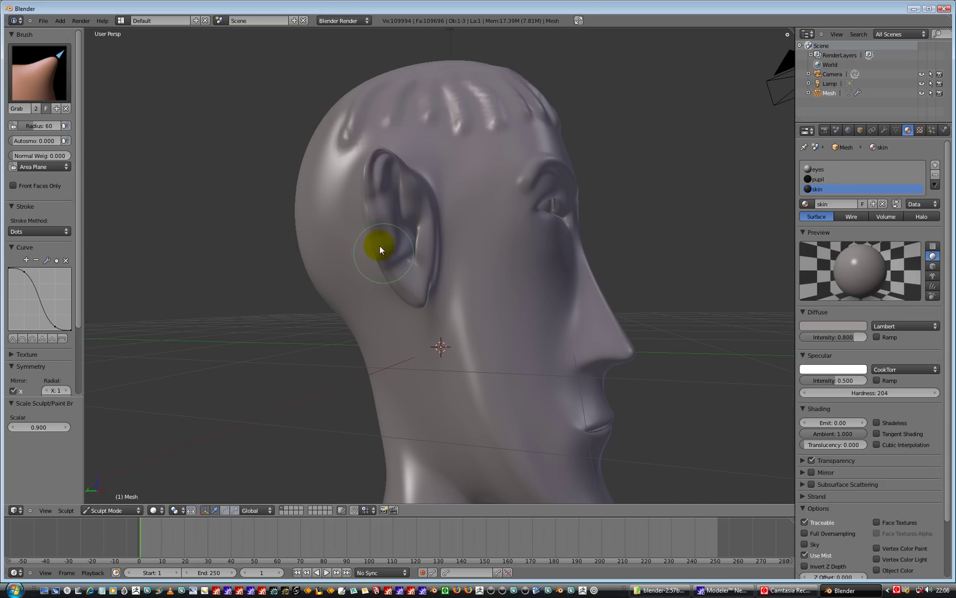
drag(388, 212, 376, 216)
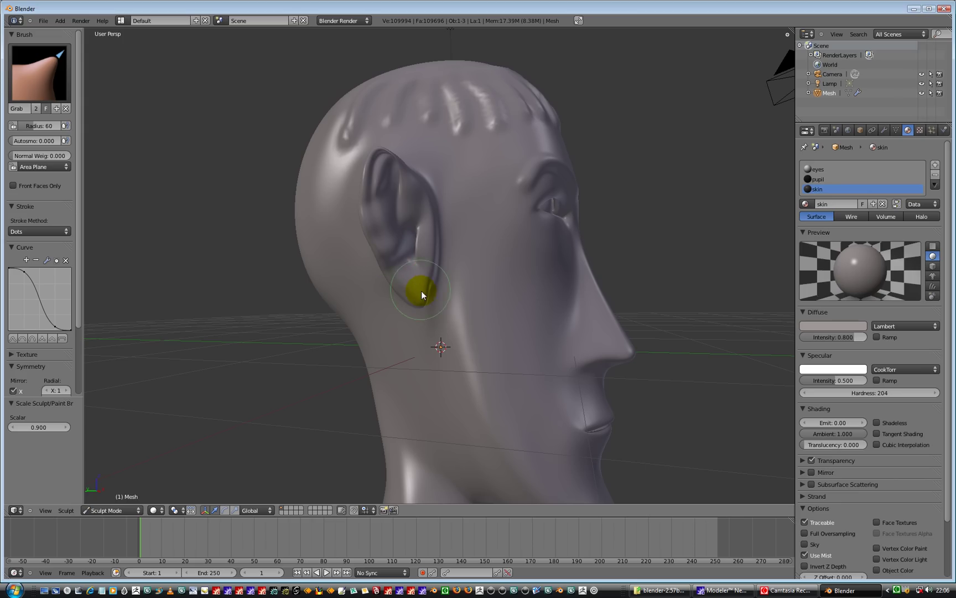
drag(424, 300, 421, 302)
mouse_move(421, 301)
middle_down()
mouse_move(664, 253)
mouse_move(472, 290)
middle_up()
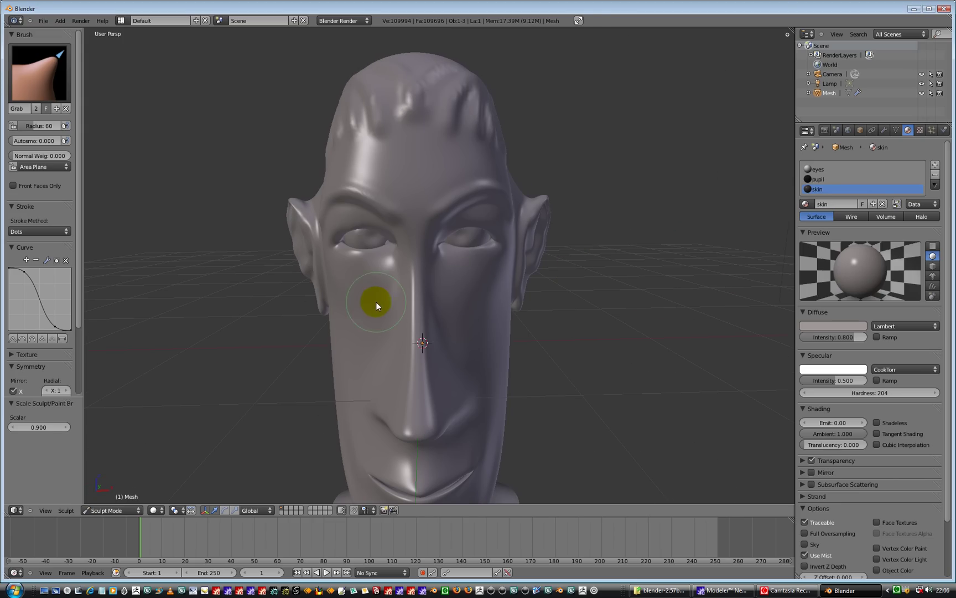
Enlarge the Grab brush and push out the temple, cheek, mouth corner and lower jaw.
key(bracketright)
key(bracketright)
key(bracketright)
key(bracketright)
key(bracketright)
key(bracketright)
key(bracketright)
drag(333, 169, 321, 160)
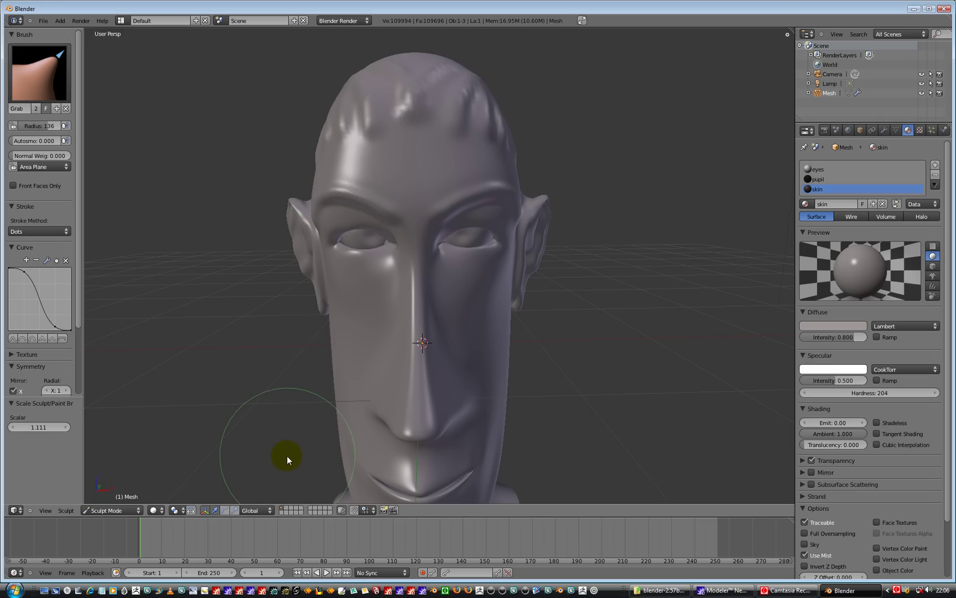
middle_drag(287, 456, 287, 403)
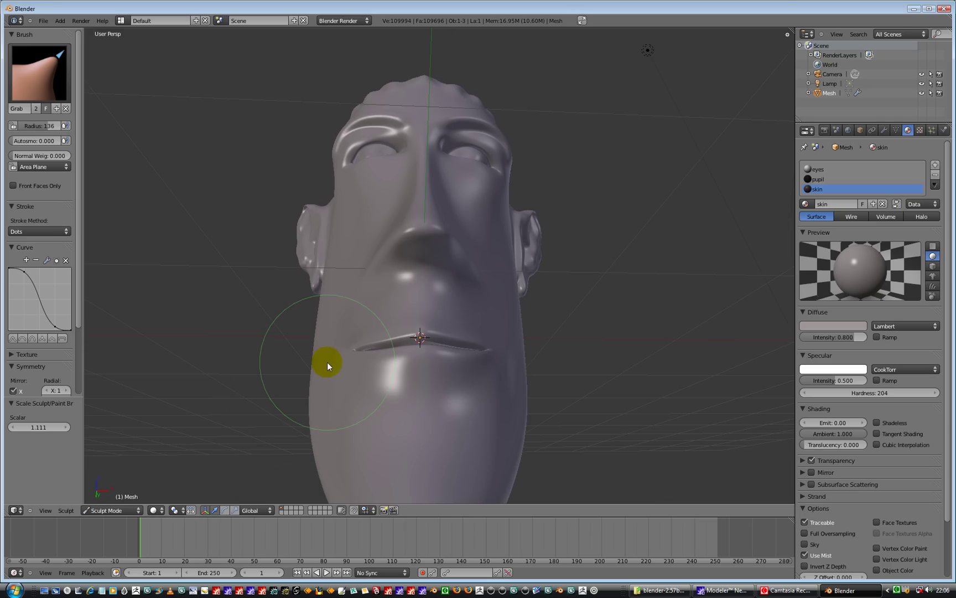
mouse_move(327, 361)
mouse_down()
mouse_move(341, 314)
mouse_move(332, 311)
mouse_up()
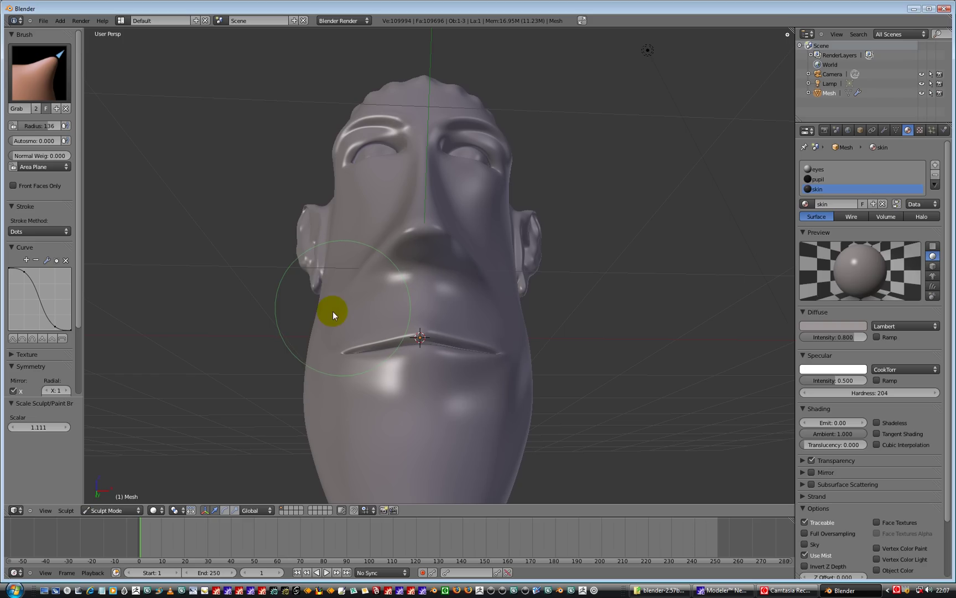
drag(326, 465, 314, 466)
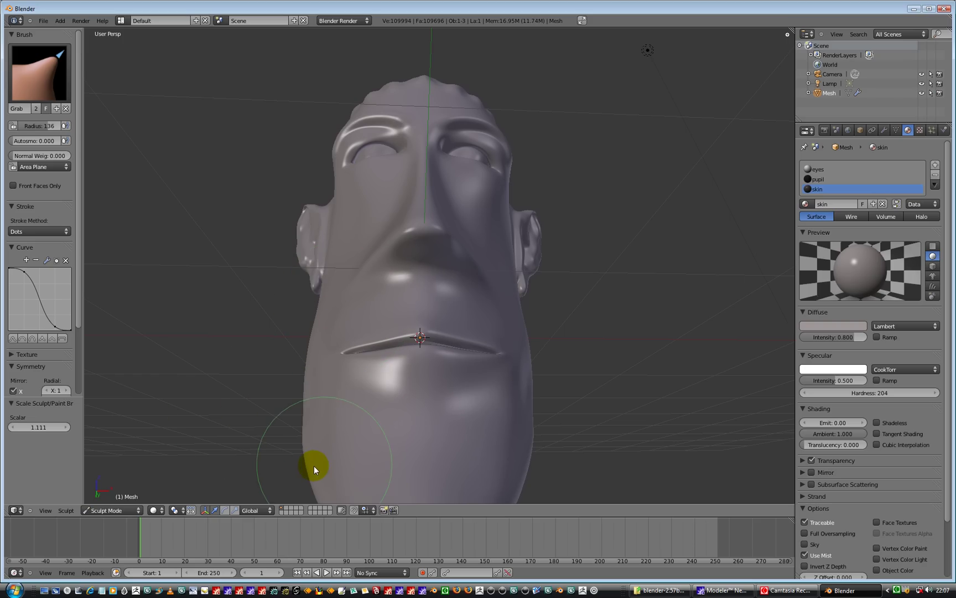
mouse_move(729, 426)
middle_down()
mouse_move(707, 419)
mouse_move(662, 378)
mouse_move(593, 383)
mouse_move(580, 360)
mouse_move(583, 373)
mouse_move(553, 382)
middle_up()
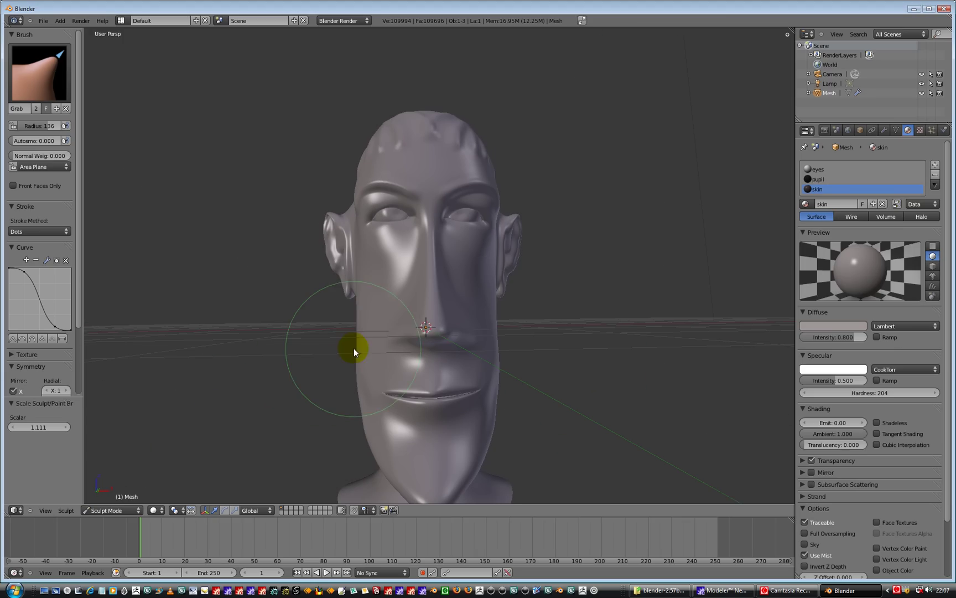
mouse_move(361, 348)
mouse_down()
mouse_move(324, 333)
mouse_move(349, 340)
mouse_up()
With a smaller brush, reshape the jaw symmetrically and stretch the chin down and forward.
key(bracketleft)
key(bracketleft)
key(bracketleft)
key(bracketleft)
key(bracketleft)
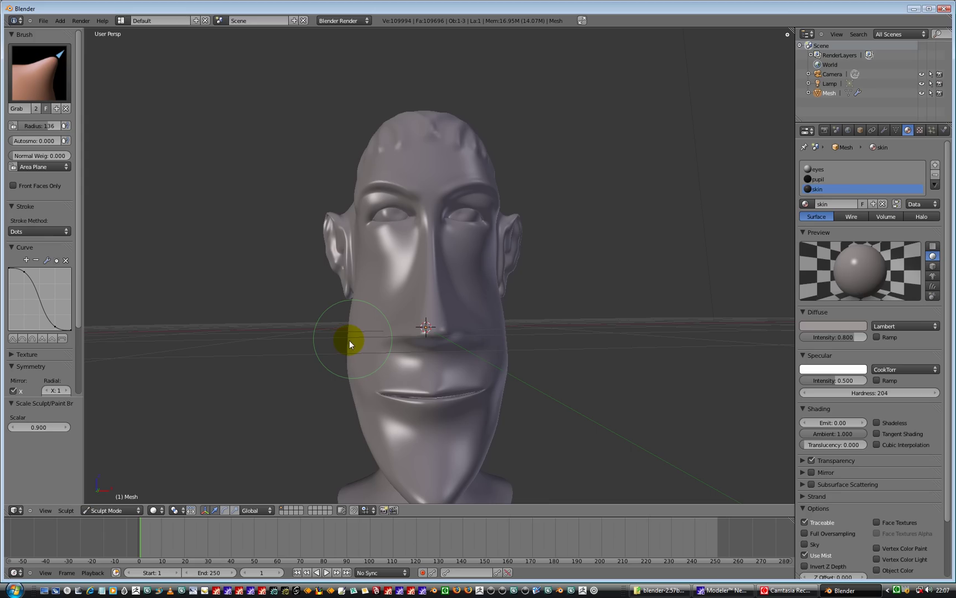
mouse_move(370, 455)
mouse_down()
mouse_move(376, 449)
mouse_move(366, 450)
mouse_up()
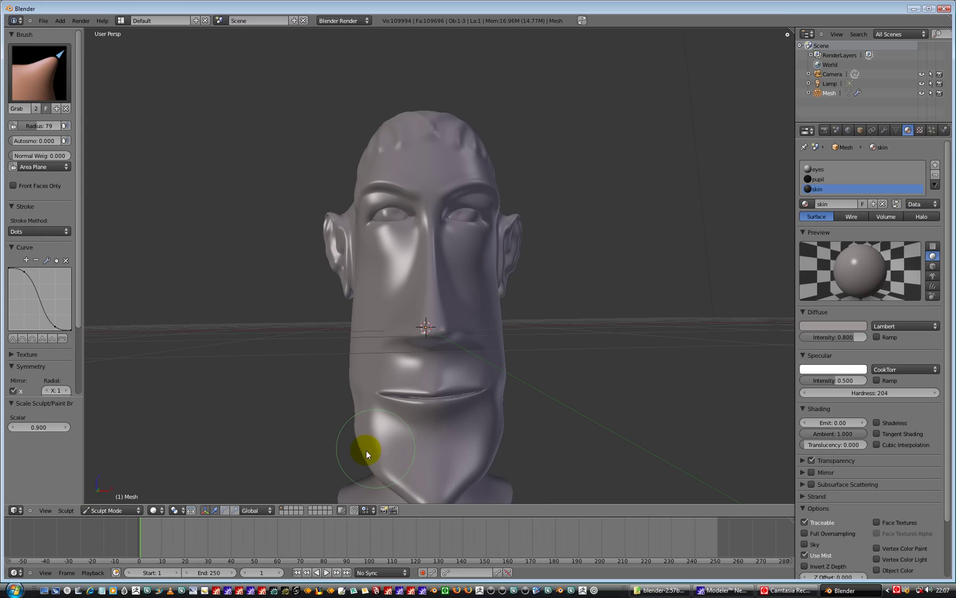
mouse_move(408, 484)
mouse_down()
mouse_move(390, 490)
mouse_move(382, 475)
mouse_up()
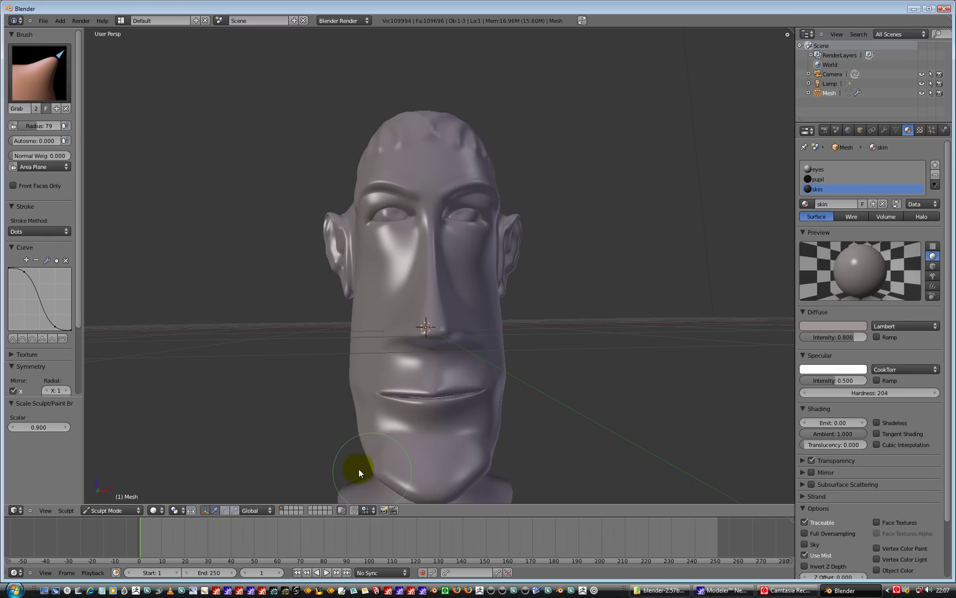
middle_drag(233, 401, 309, 394)
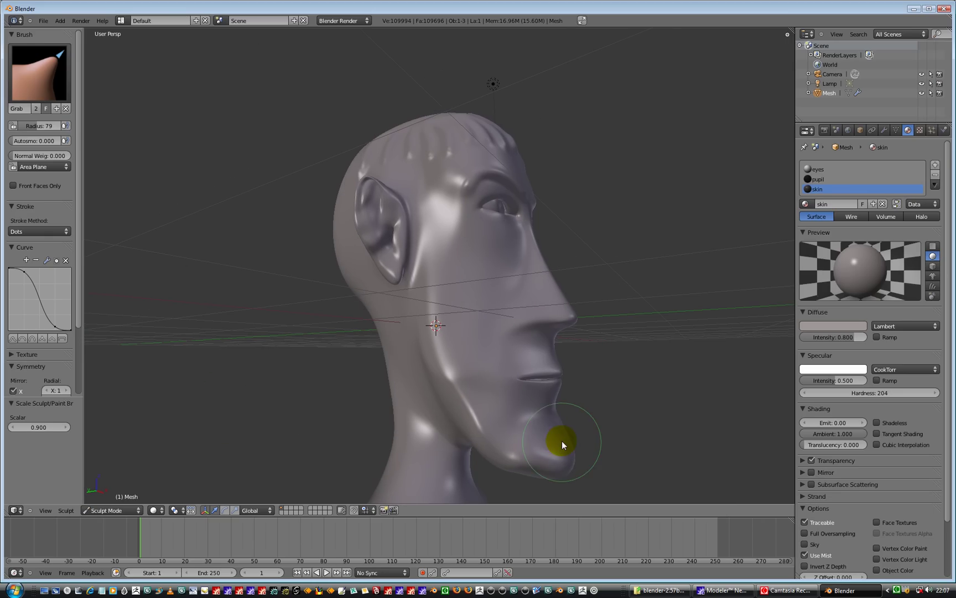
mouse_move(563, 440)
mouse_down()
mouse_move(533, 459)
mouse_move(552, 460)
mouse_move(552, 469)
mouse_up()
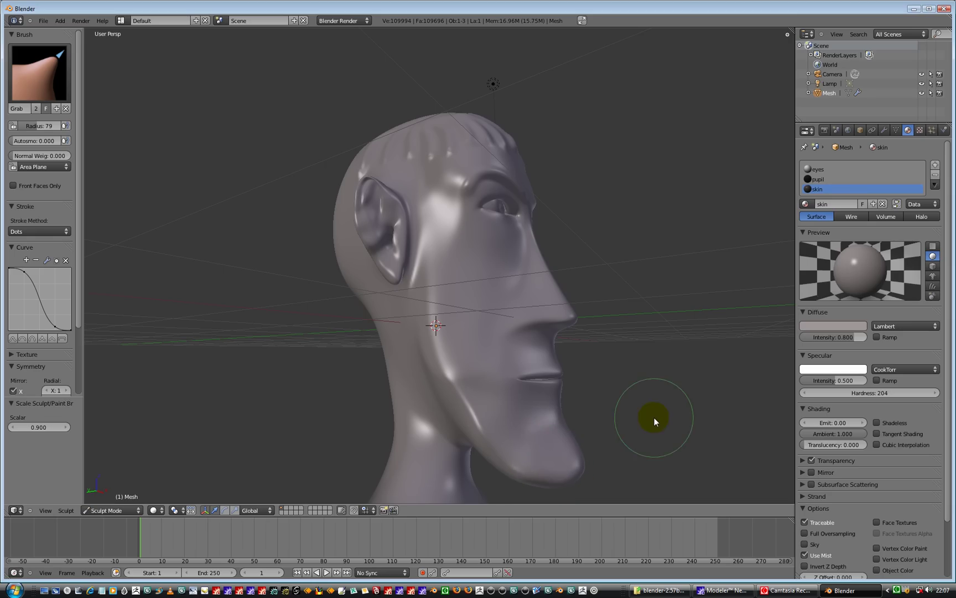
mouse_move(651, 416)
middle_down()
mouse_move(600, 426)
mouse_move(580, 412)
mouse_move(479, 464)
middle_up()
mouse_move(478, 463)
mouse_down()
mouse_move(498, 415)
mouse_move(493, 398)
mouse_move(507, 404)
mouse_up()
middle_drag(506, 404, 435, 403)
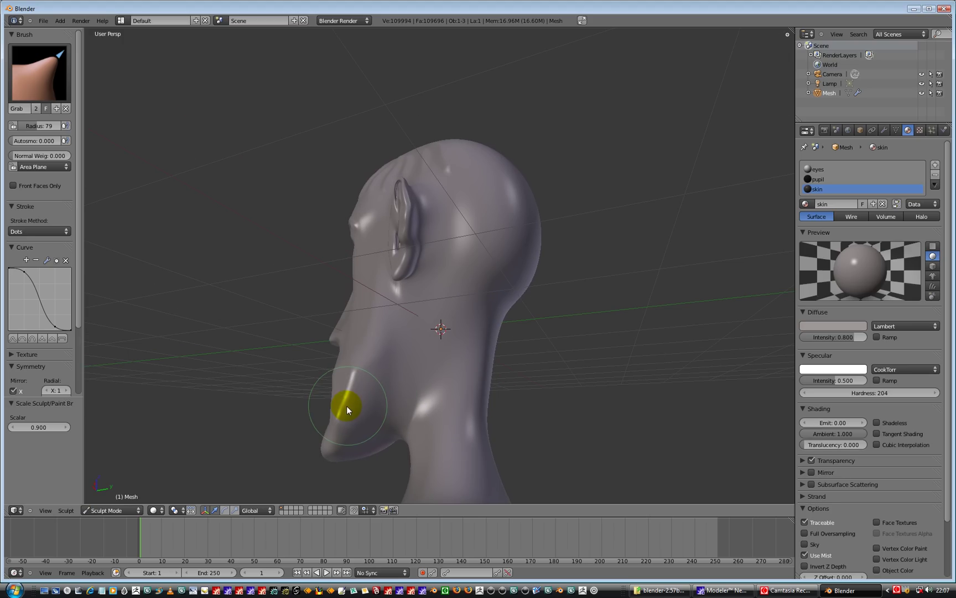
mouse_move(344, 408)
mouse_down()
mouse_move(329, 445)
mouse_move(355, 373)
mouse_up()
mouse_move(245, 373)
middle_down()
mouse_move(389, 367)
mouse_move(416, 380)
mouse_move(401, 365)
mouse_move(405, 389)
mouse_move(386, 383)
mouse_move(415, 405)
middle_up()
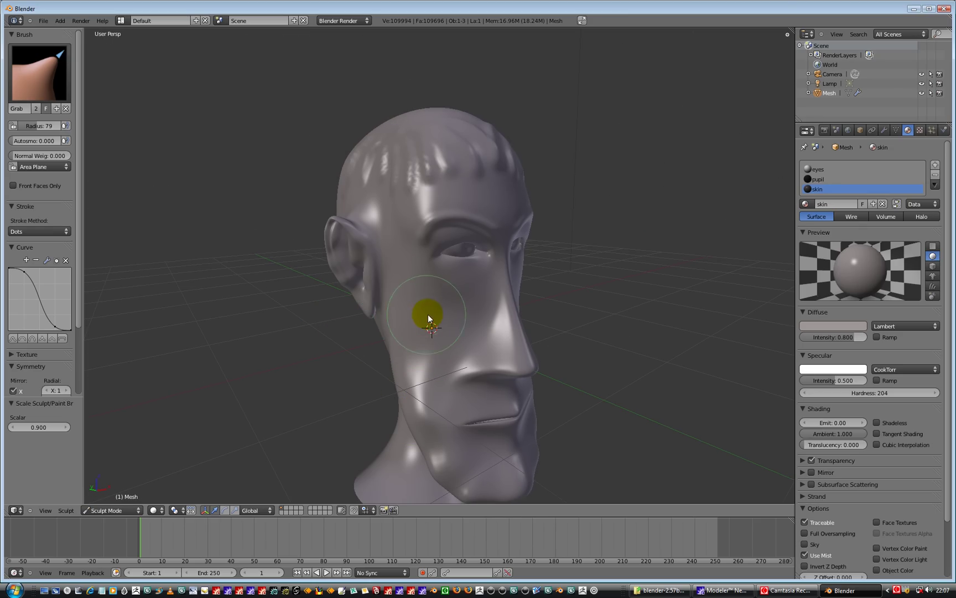
Change the sculpt brush from Grab to Clay.
click(36, 81)
click(77, 131)
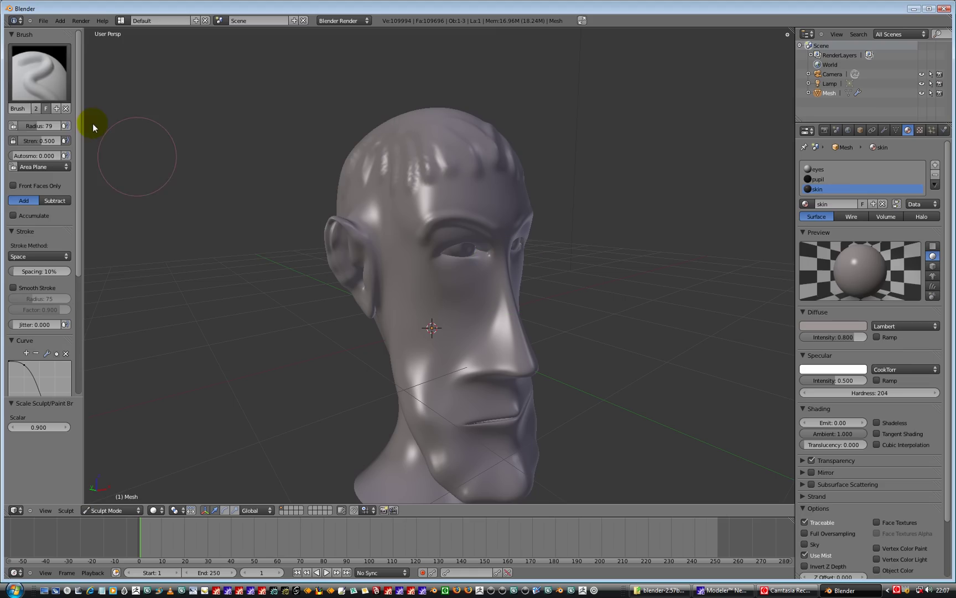
click(45, 78)
click(130, 134)
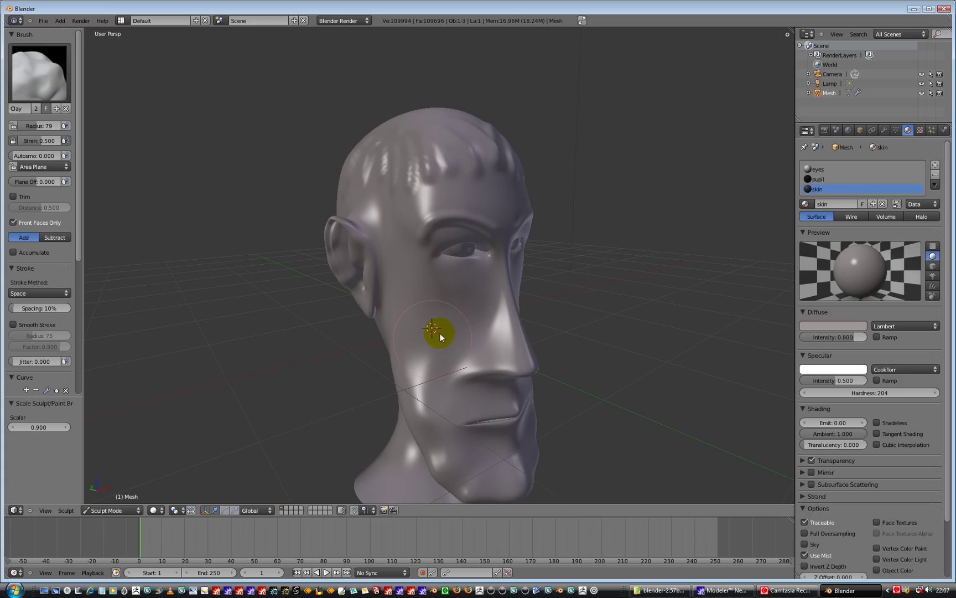
Lay three Clay strokes over the cheek to build it up.
mouse_move(426, 339)
mouse_down()
mouse_move(435, 317)
mouse_move(418, 335)
mouse_move(418, 319)
mouse_move(440, 324)
mouse_move(425, 335)
mouse_move(431, 316)
mouse_move(430, 335)
mouse_move(412, 326)
mouse_move(423, 315)
mouse_move(418, 335)
mouse_move(417, 317)
mouse_move(431, 339)
mouse_up()
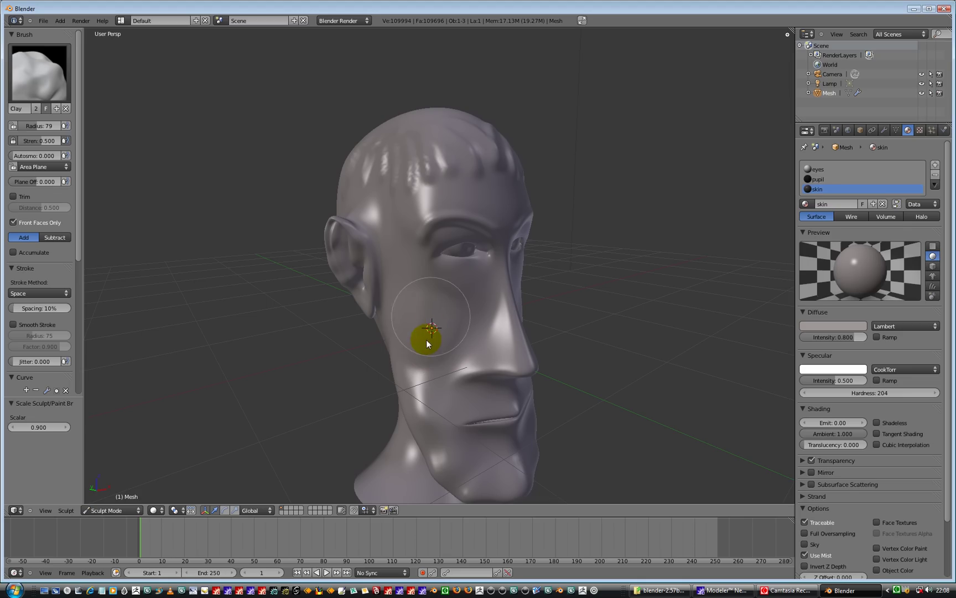
mouse_move(427, 343)
mouse_down()
mouse_move(433, 335)
mouse_move(418, 316)
mouse_move(427, 337)
mouse_move(416, 326)
mouse_up()
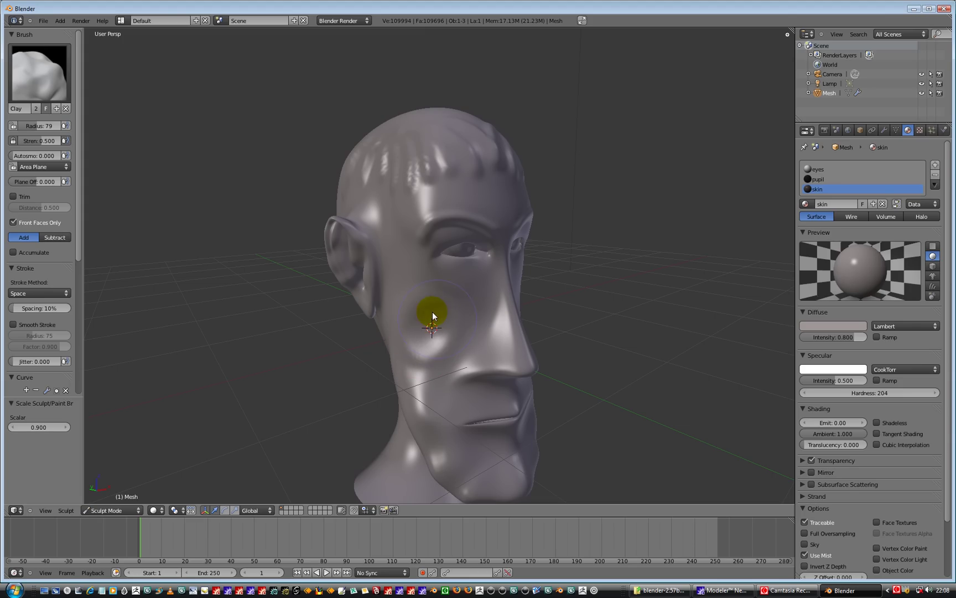
mouse_move(433, 313)
mouse_down()
mouse_move(432, 333)
mouse_move(420, 326)
mouse_up()
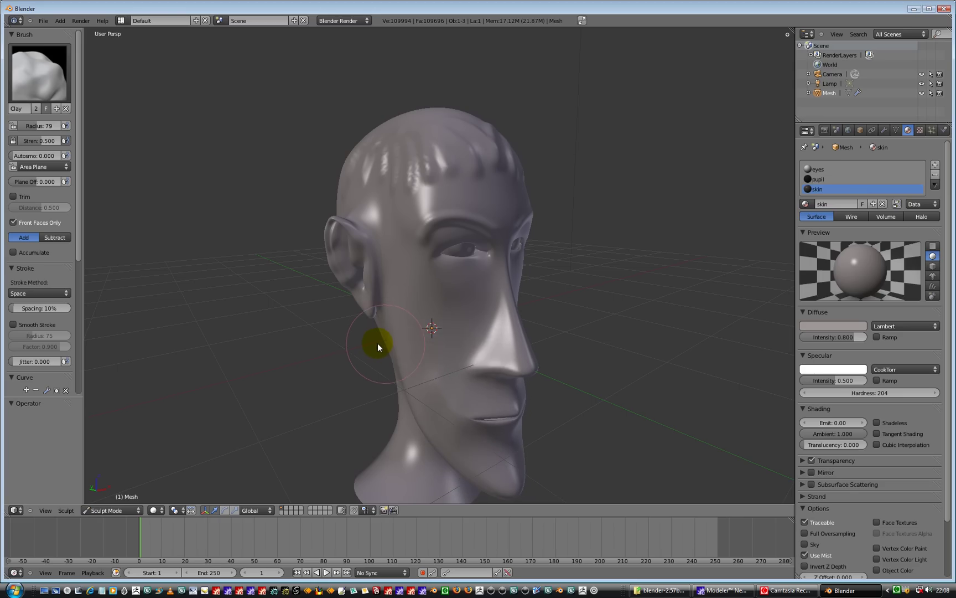
middle_drag(676, 365, 701, 324)
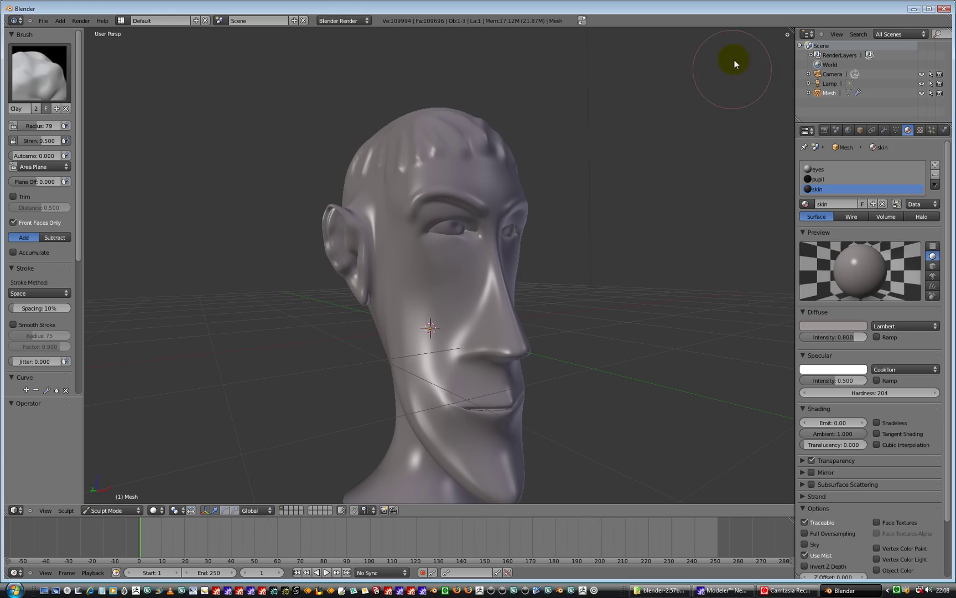
In the Modifiers panel, reduce Multires Preview and Sculpt to 0 and Render to 2.
click(884, 130)
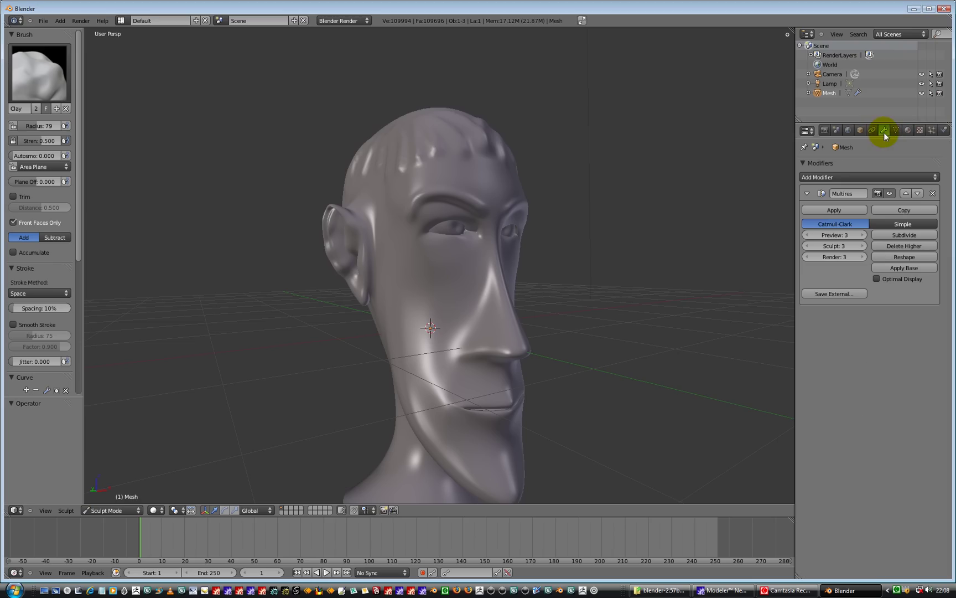
click(806, 235)
click(806, 235)
click(806, 246)
click(806, 247)
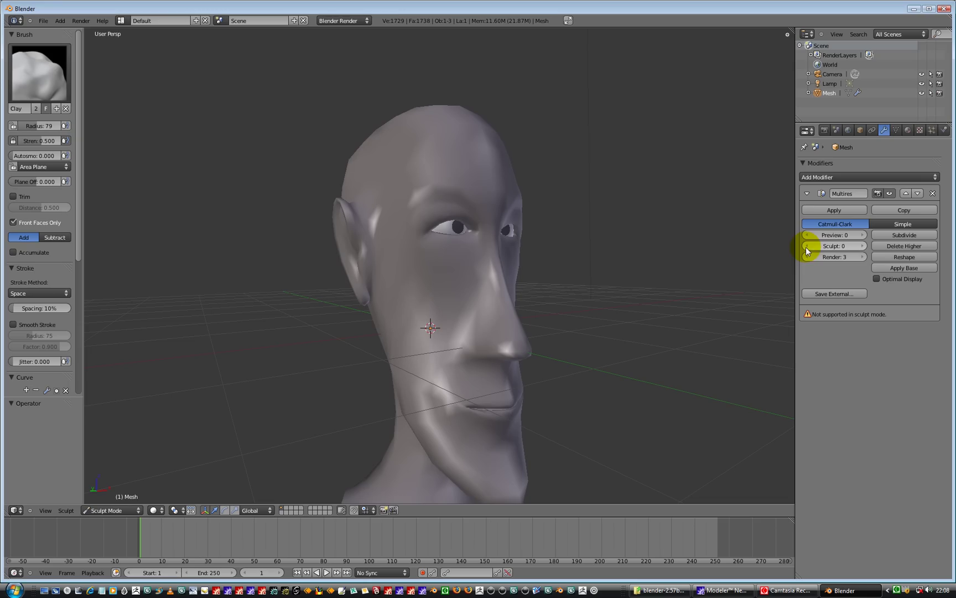
click(806, 246)
click(807, 257)
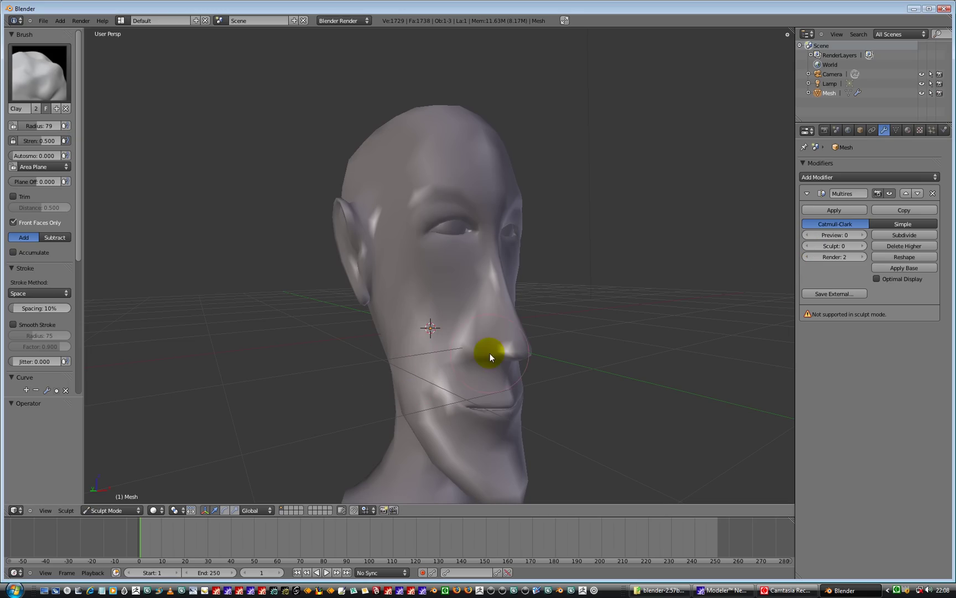
mouse_move(517, 349)
middle_down()
mouse_move(489, 351)
mouse_move(484, 341)
middle_up()
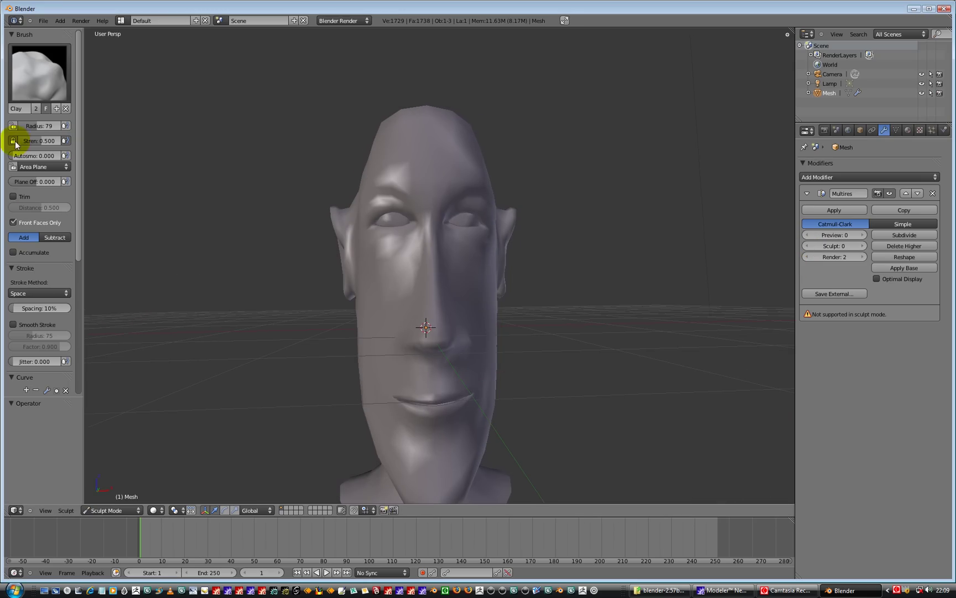
Switch back to Grab, widen the left cheek and jaw, and reshape the brow.
click(12, 84)
click(368, 133)
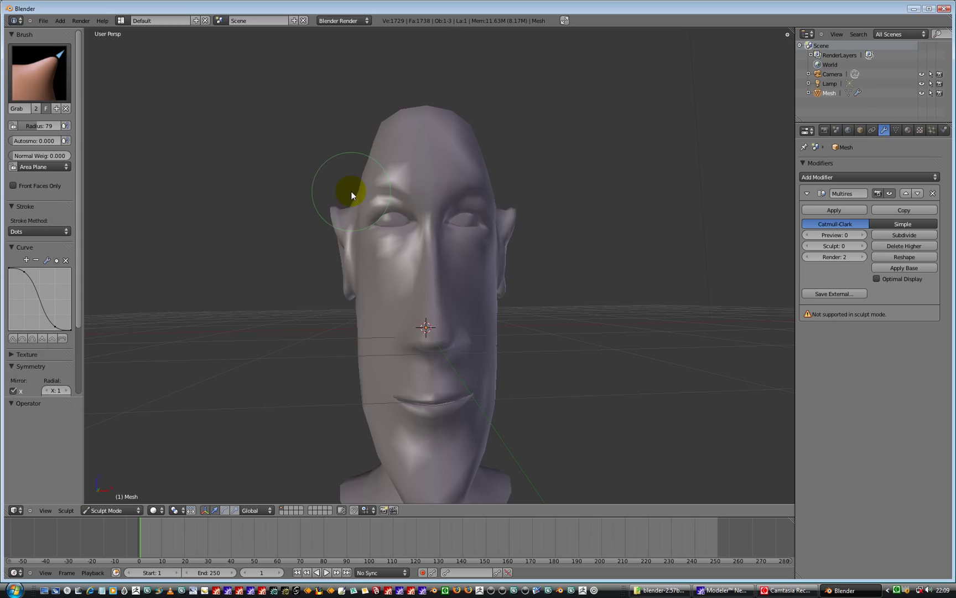
mouse_move(369, 321)
mouse_down()
mouse_move(367, 367)
mouse_move(356, 374)
mouse_up()
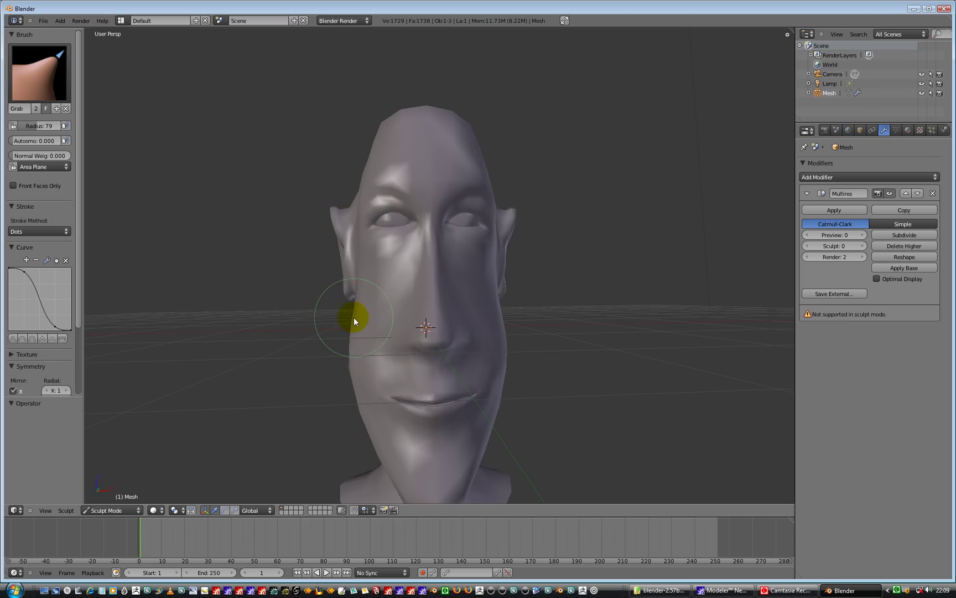
drag(353, 317, 347, 322)
drag(372, 187, 366, 189)
Reshape the forehead and brow ridge and nudge the cheek near the ear.
middle_drag(249, 210, 345, 201)
mouse_move(396, 197)
mouse_down()
mouse_move(381, 198)
mouse_move(371, 167)
mouse_up()
middle_drag(371, 167, 521, 194)
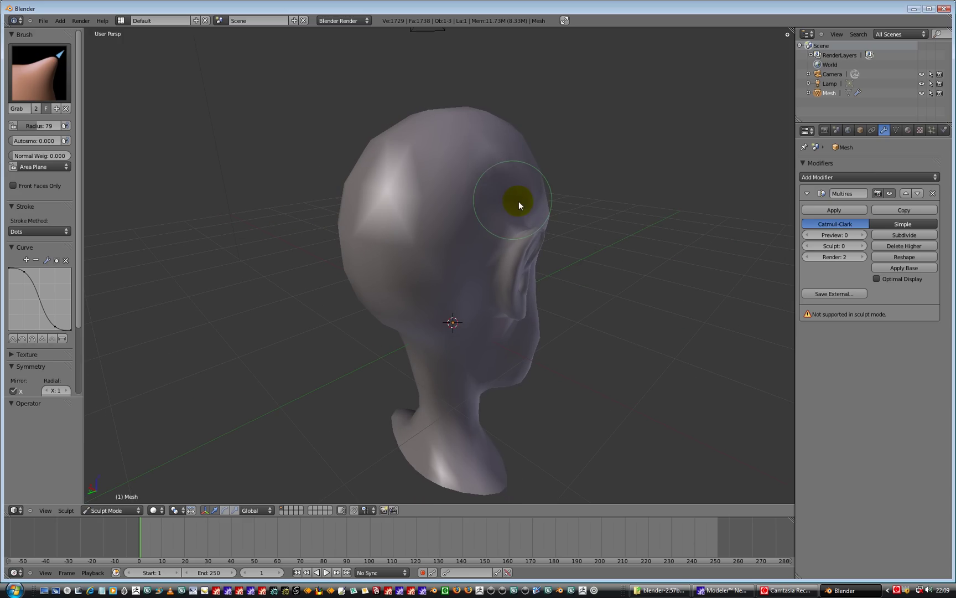
middle_drag(685, 287, 495, 264)
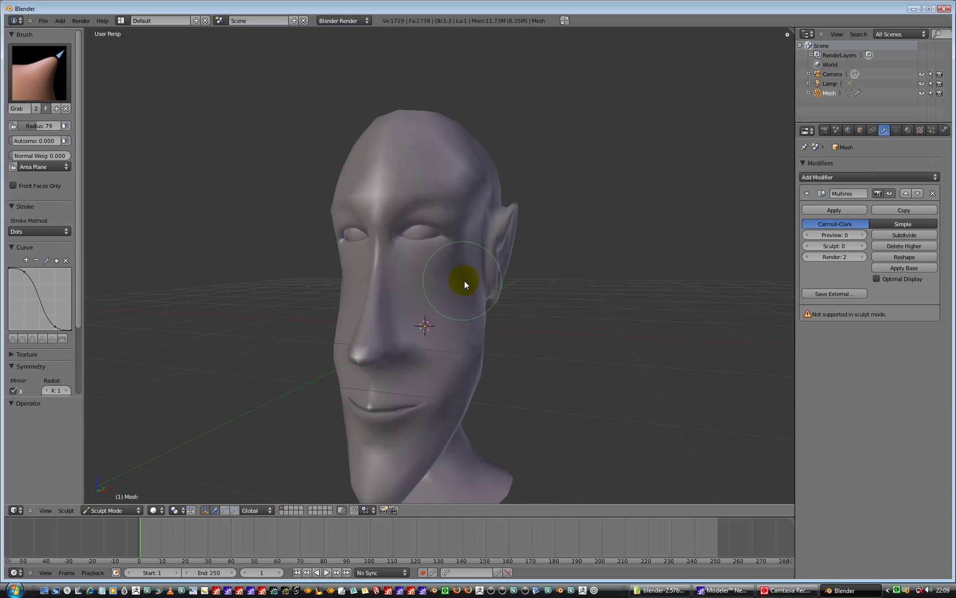
drag(464, 282, 468, 281)
mouse_move(551, 347)
middle_down()
mouse_move(571, 338)
mouse_move(562, 370)
mouse_move(585, 358)
mouse_move(585, 343)
middle_up()
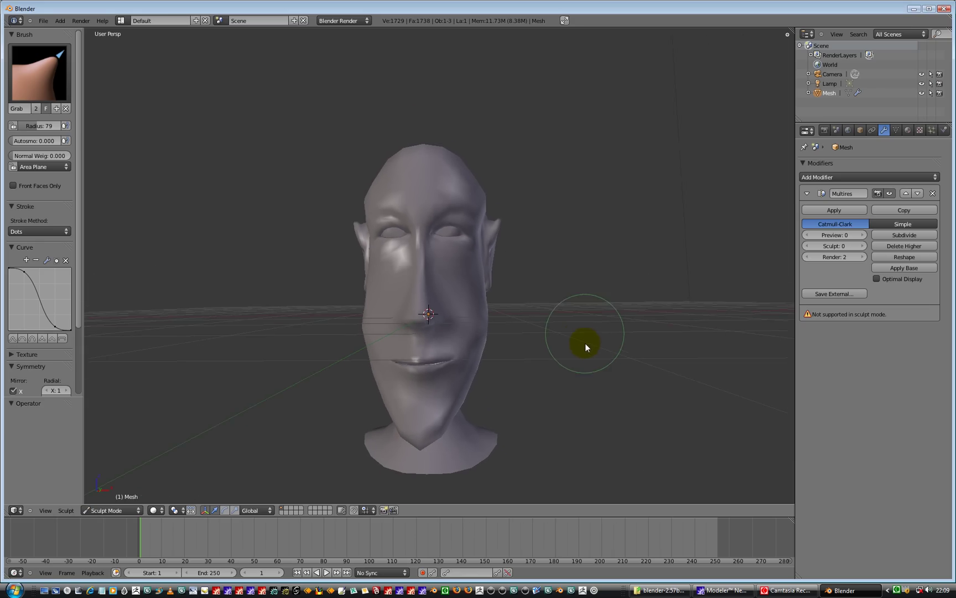
Push the jaw and cheek up and outward, pull the chin forward, and reshape the left cheek.
mouse_move(455, 421)
mouse_down()
mouse_move(477, 400)
mouse_move(479, 358)
mouse_up()
mouse_move(479, 358)
middle_down()
mouse_move(277, 351)
mouse_move(288, 352)
middle_up()
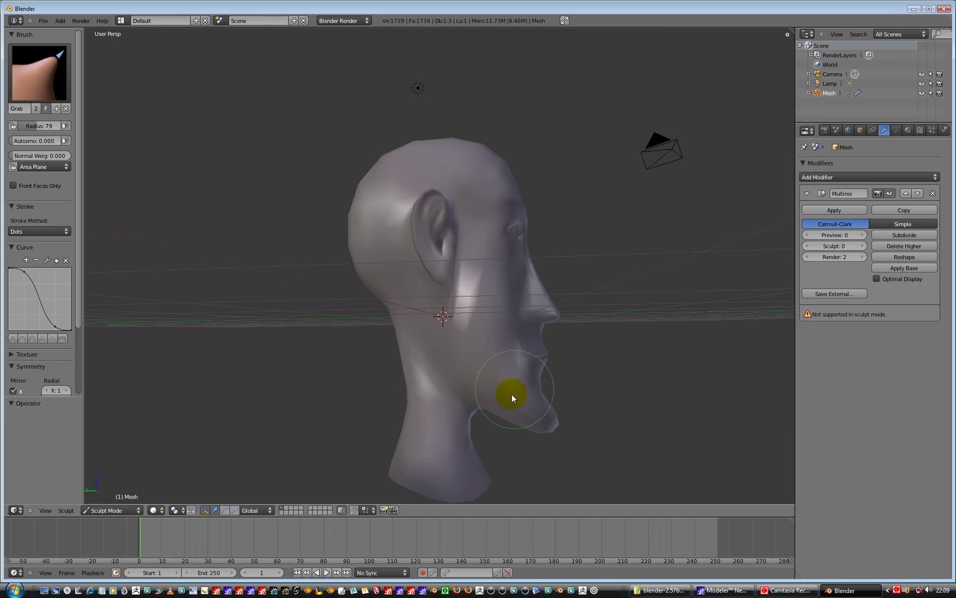
drag(508, 429, 538, 394)
middle_drag(630, 381, 448, 386)
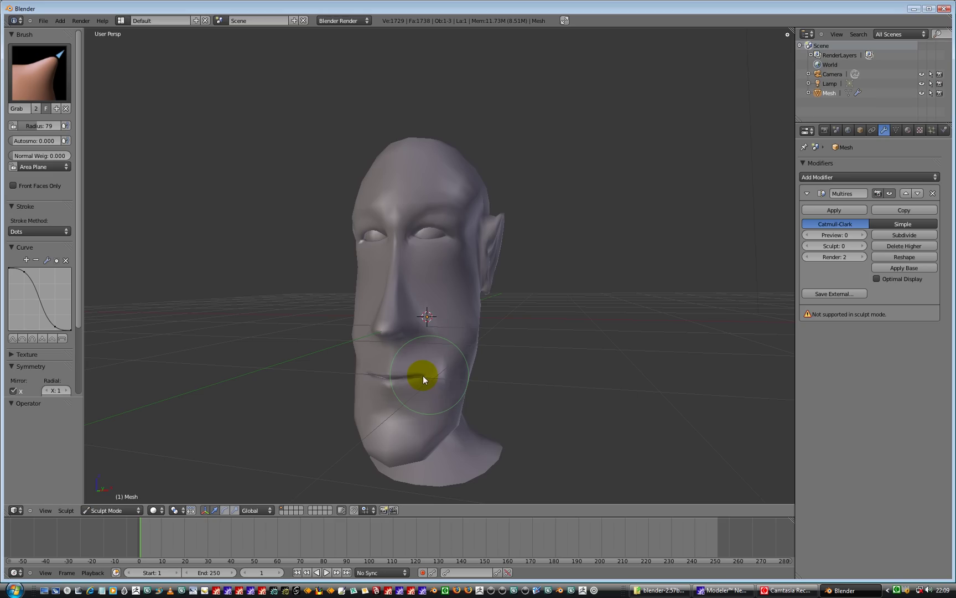
mouse_move(368, 369)
middle_down()
mouse_move(192, 346)
mouse_move(376, 354)
middle_up()
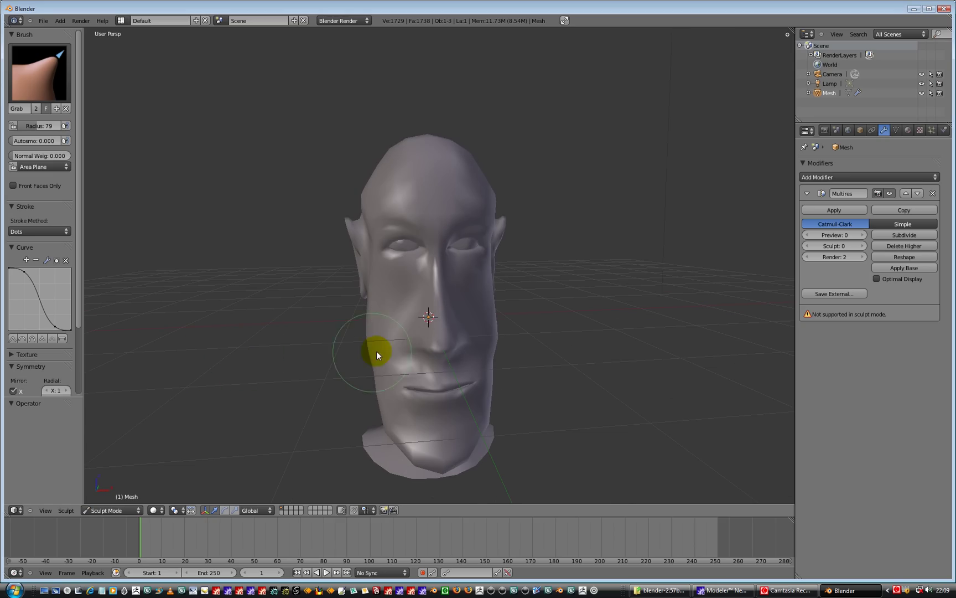
drag(394, 339, 391, 341)
middle_drag(391, 341, 280, 311)
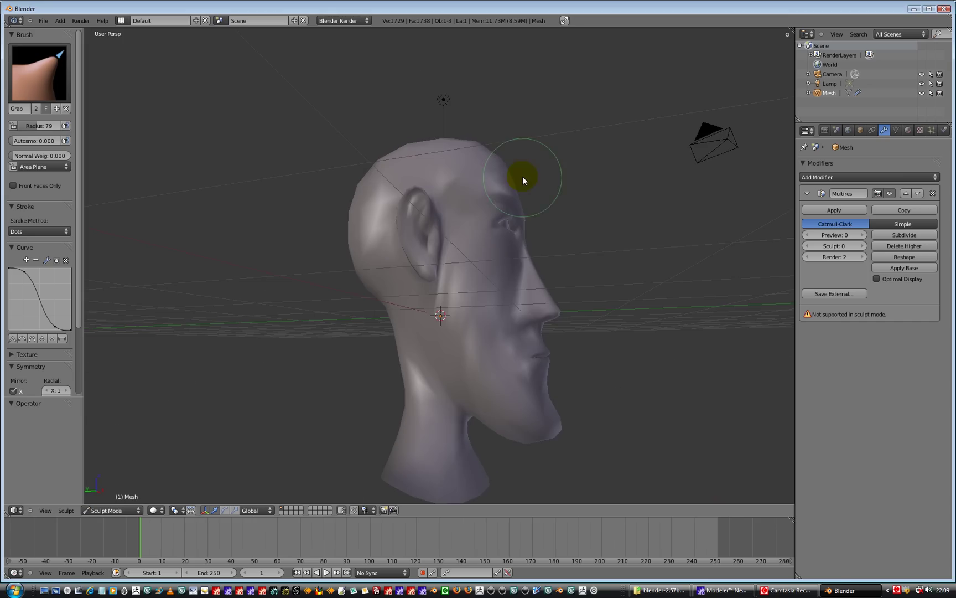
Refine the brow above the eye from a raised three-quarter view.
middle_drag(655, 186, 609, 236)
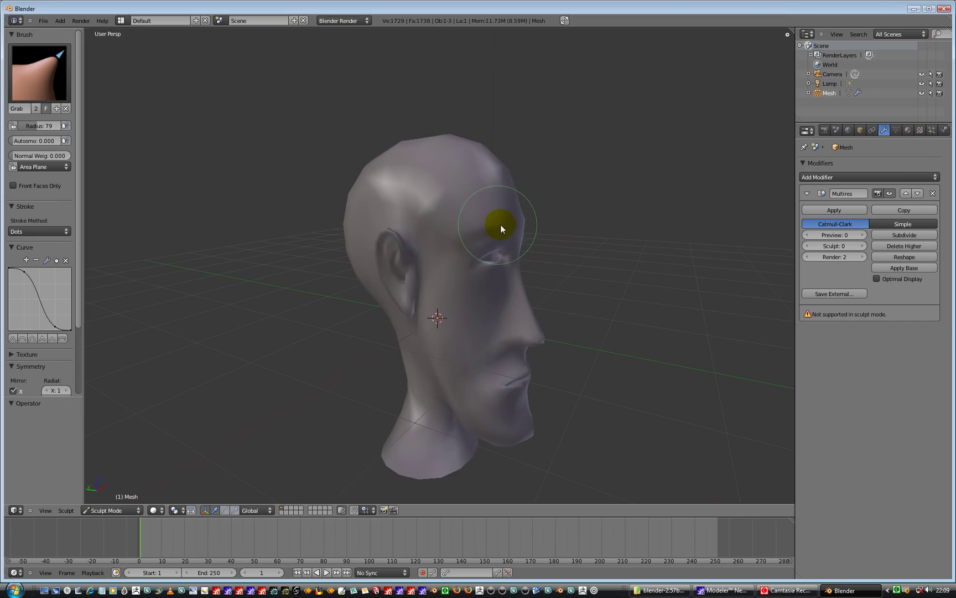
drag(504, 225, 486, 229)
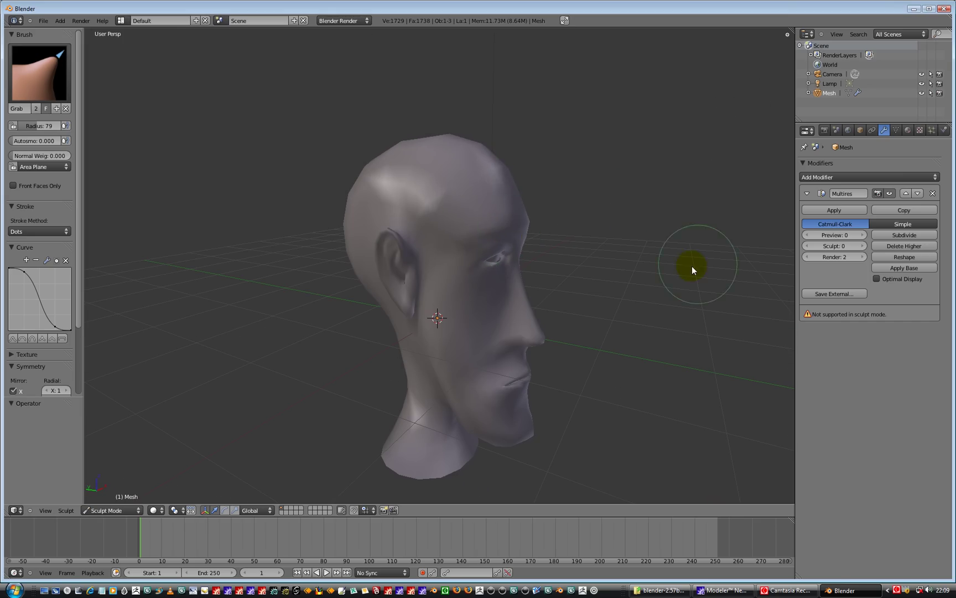
middle_drag(693, 267, 595, 247)
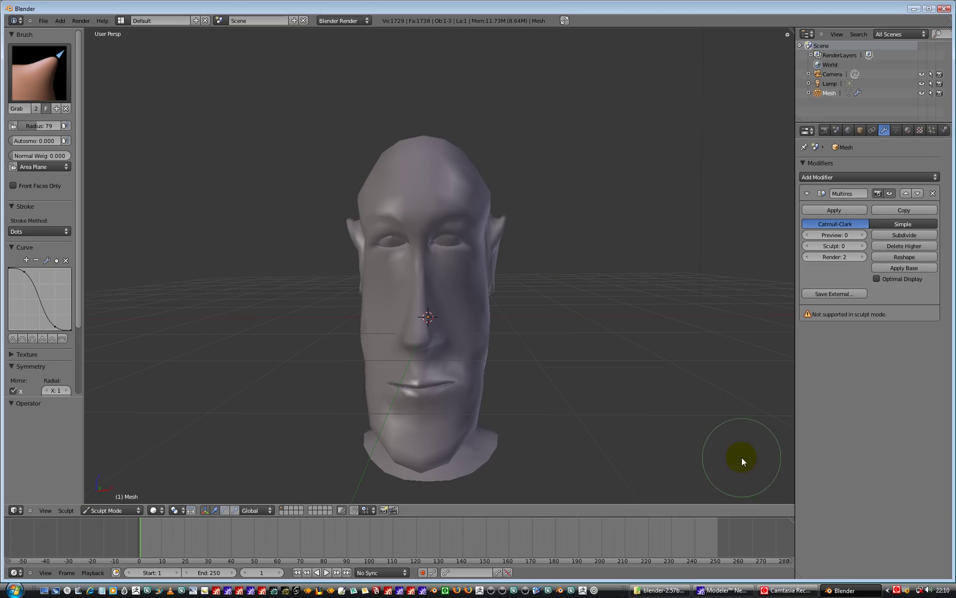
click(780, 590)
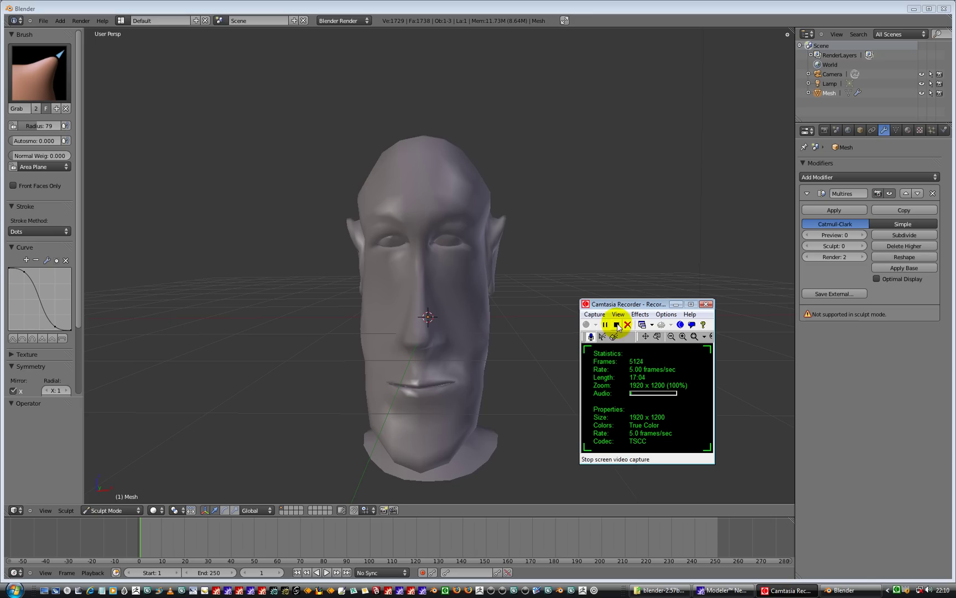